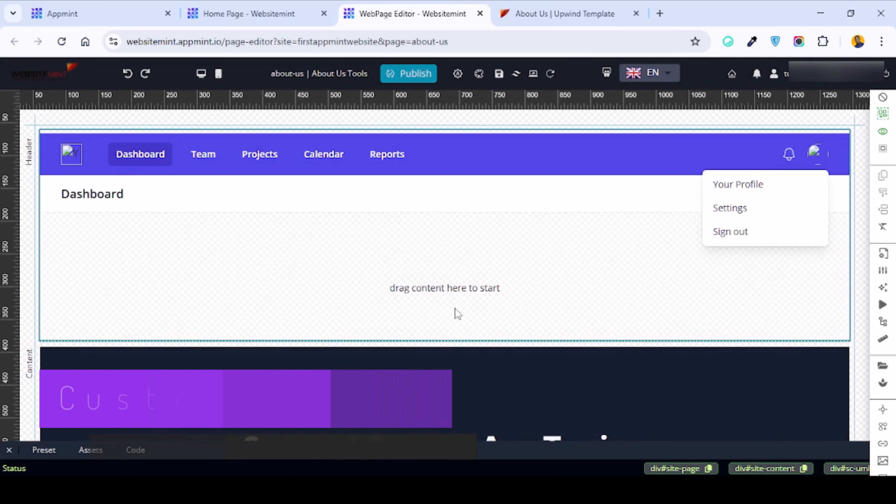
- Review the About Us page preview from the header down to the footer, noting the Dashboard title bar
click(564, 19)
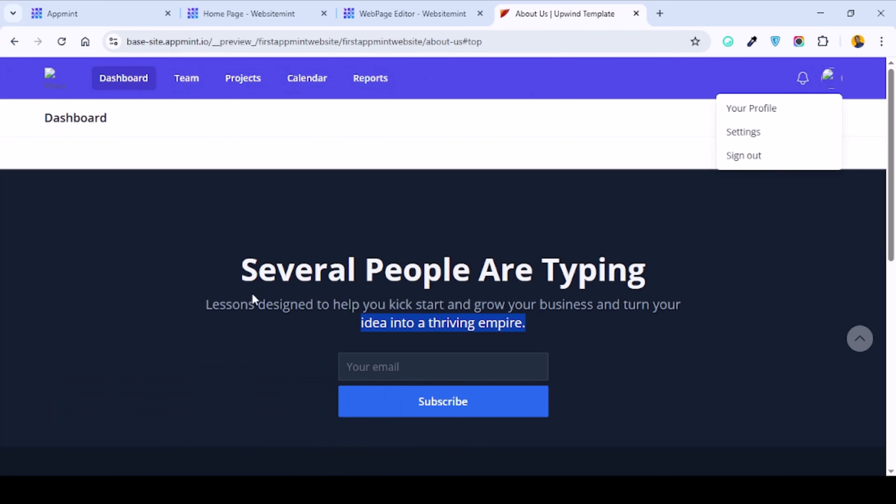
scroll(247, 276, down, 3)
scroll(254, 376, down, 6)
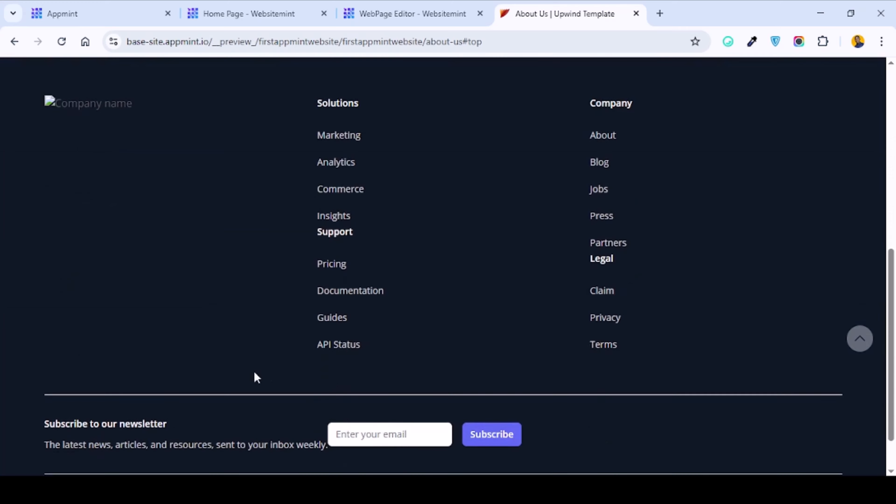
scroll(282, 303, up, 9)
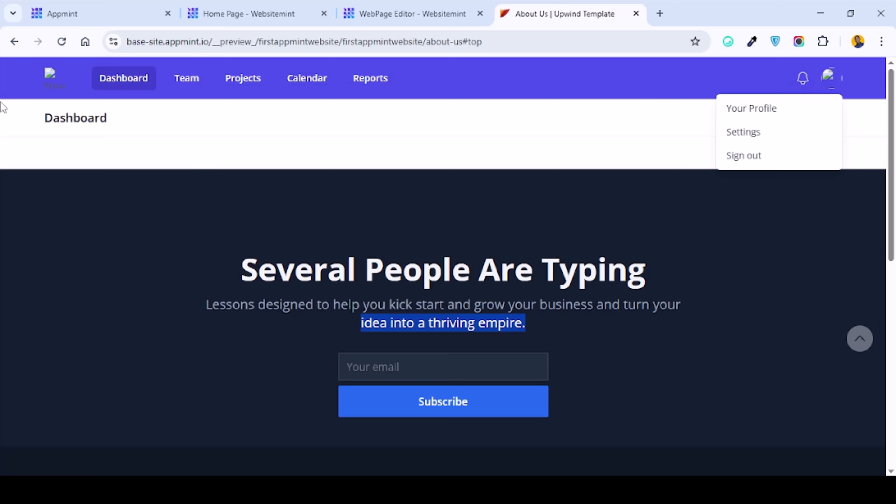
drag(3, 119, 192, 126)
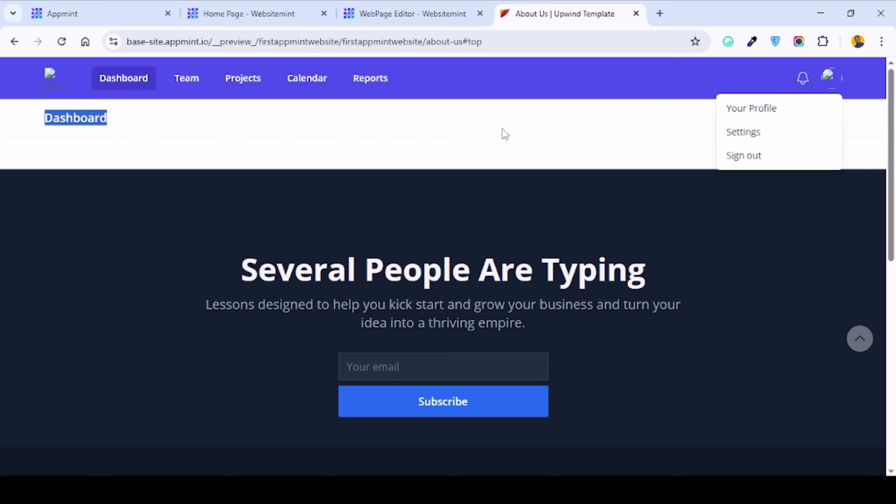
click(168, 130)
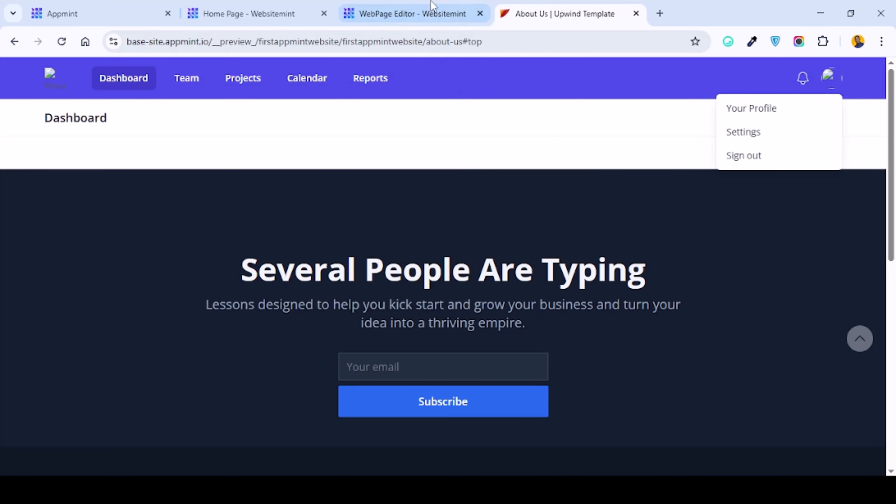
- Return to the page editor and delete the white Dashboard title bar below the header navigation
click(426, 6)
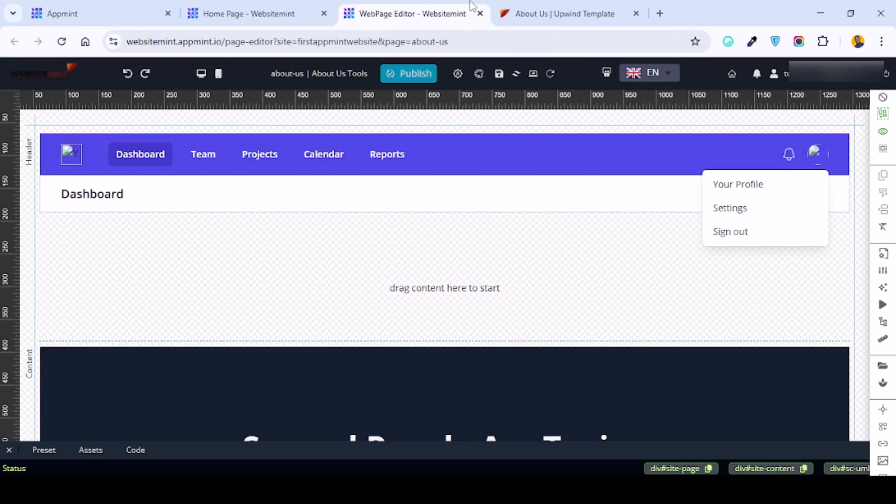
key(ctrl+Tab)
key(ctrl+shift+Tab)
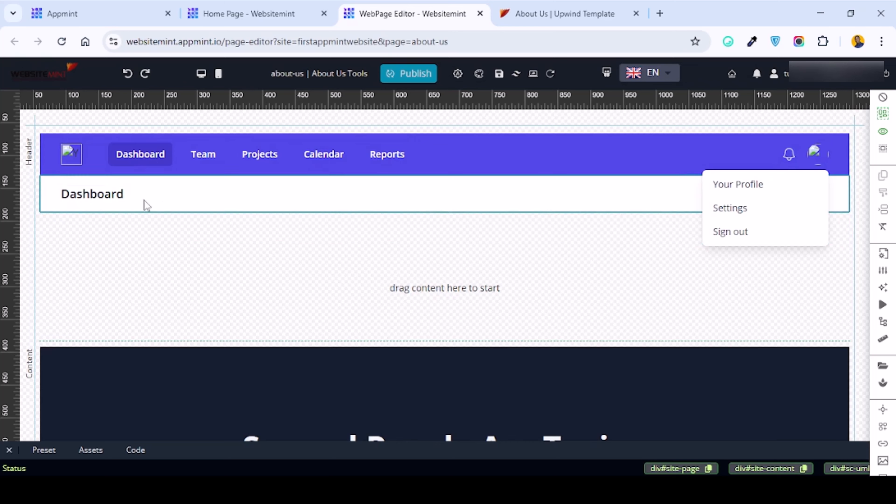
click(42, 196)
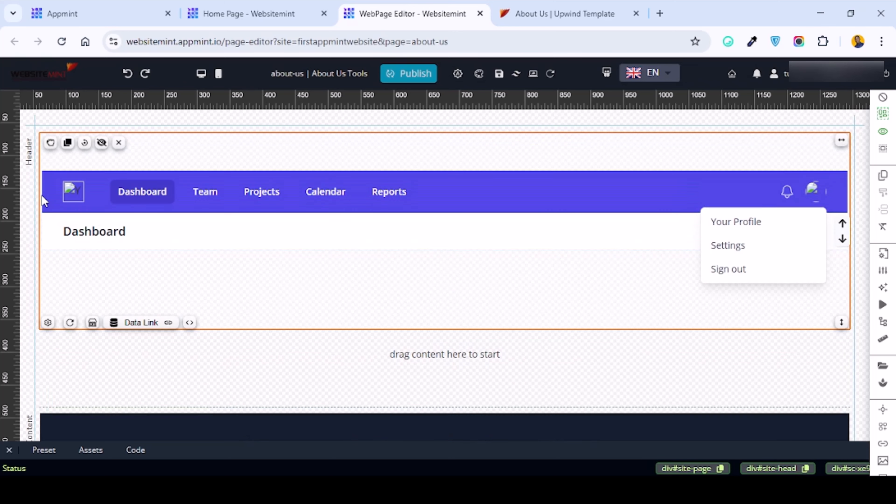
click(55, 233)
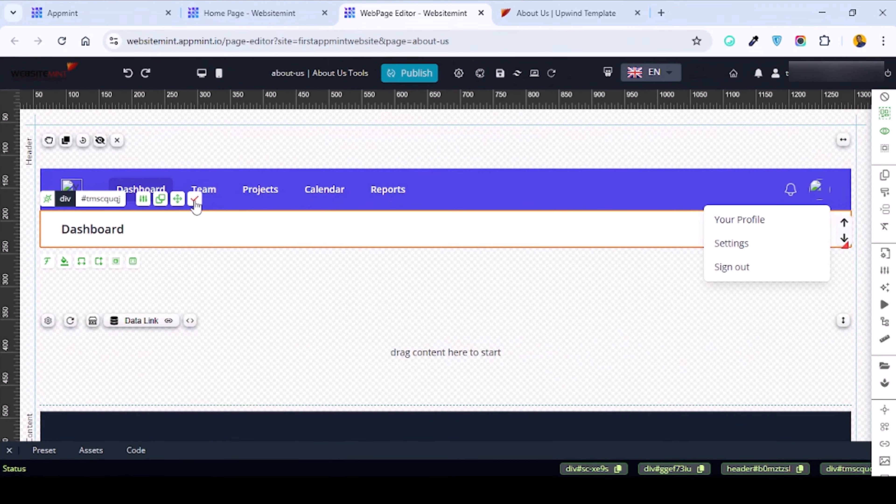
click(313, 147)
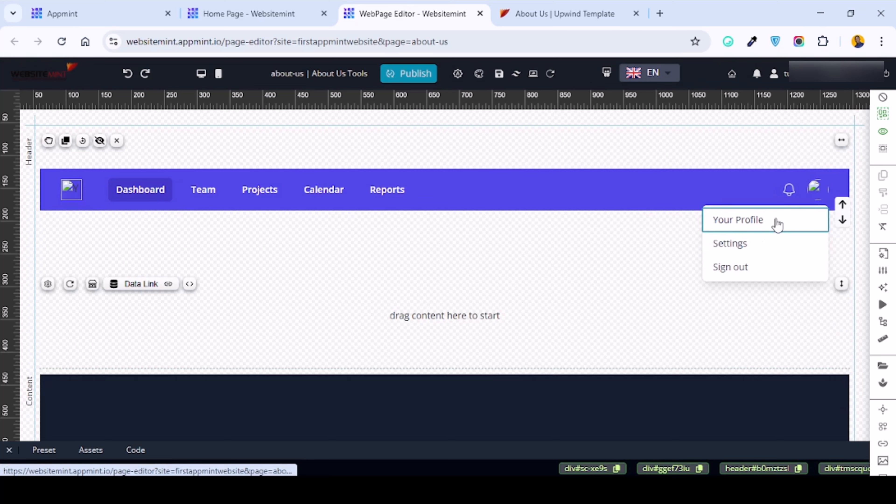
- Delete the Your Profile, Settings and Sign out items and their emptied dropdown container from the header
click(716, 221)
key(ctrl+minus)
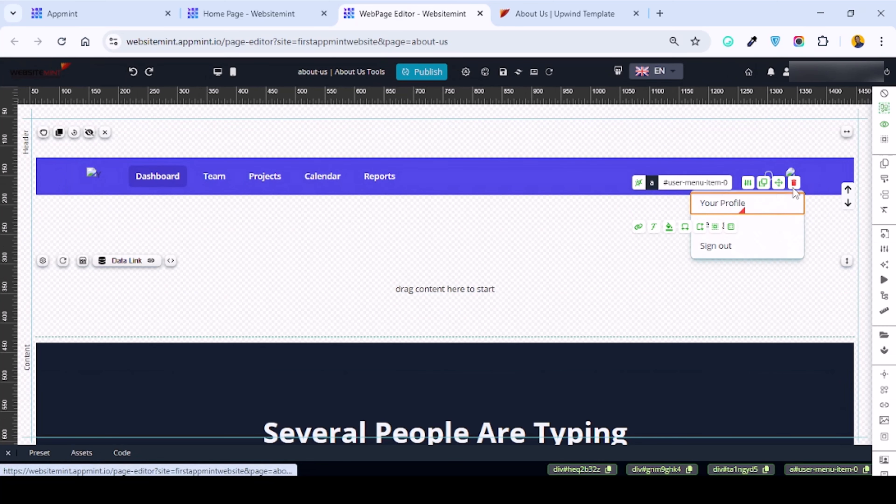
click(772, 244)
click(784, 197)
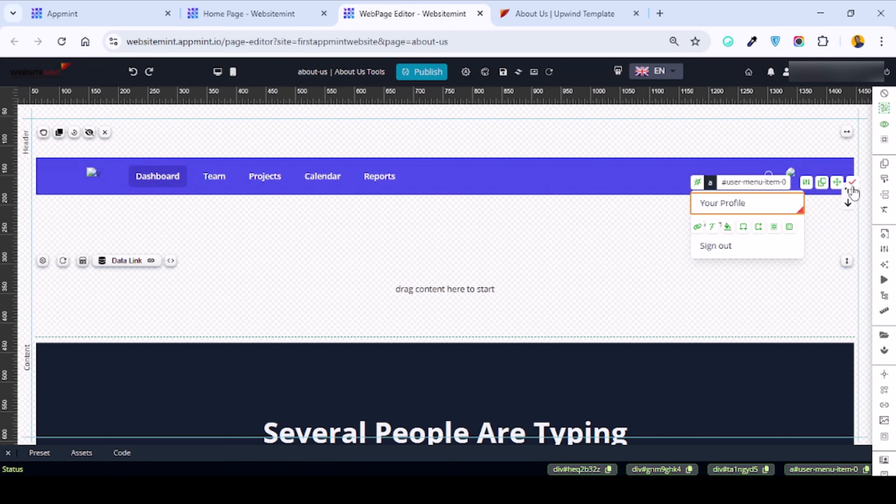
click(852, 185)
click(771, 211)
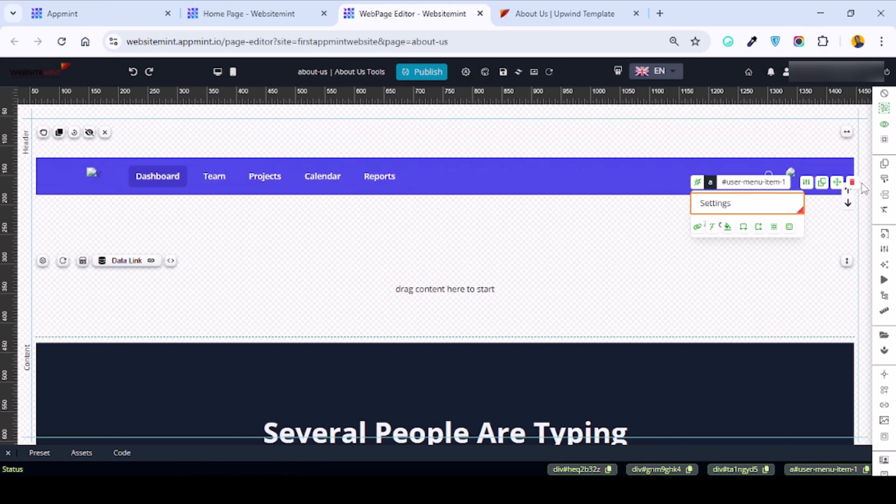
click(853, 185)
click(770, 203)
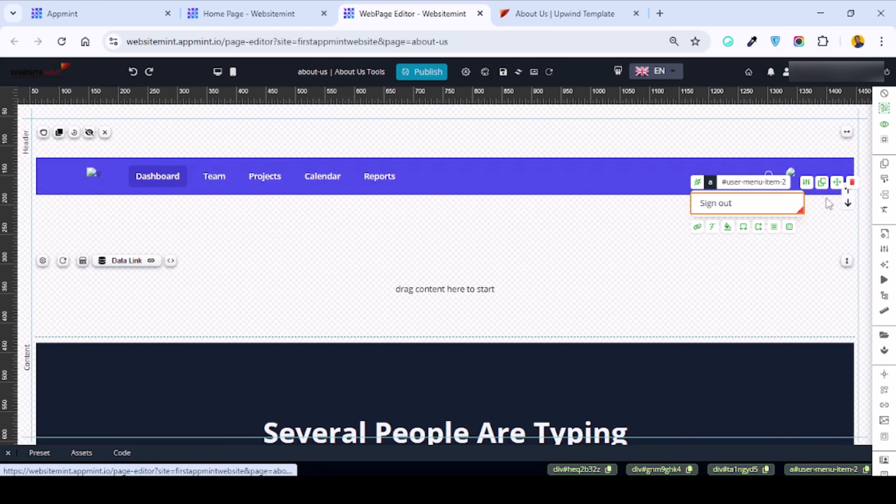
click(852, 184)
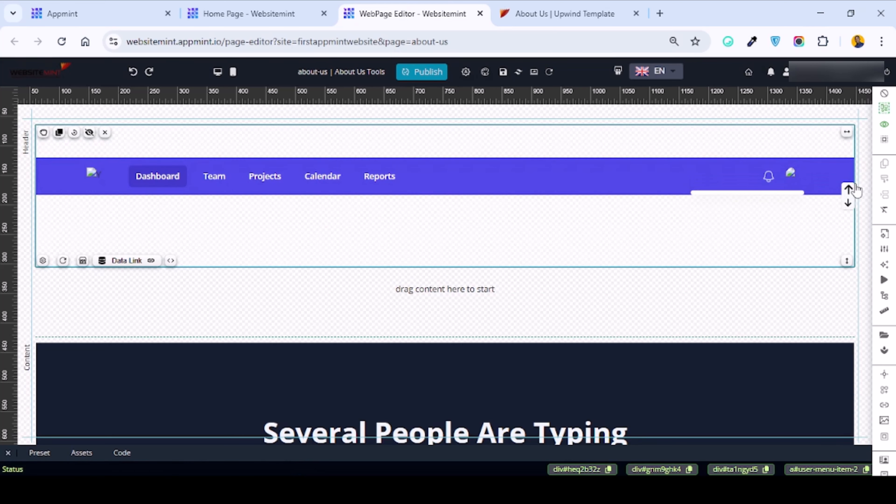
click(741, 193)
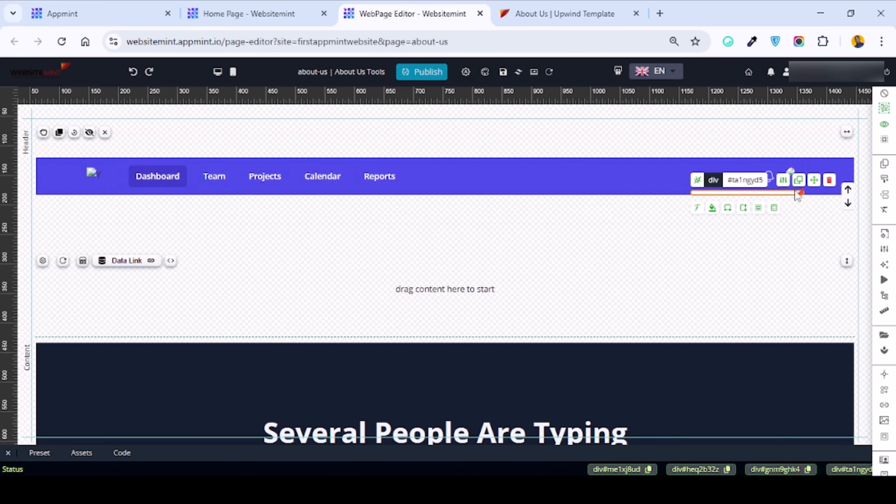
click(830, 182)
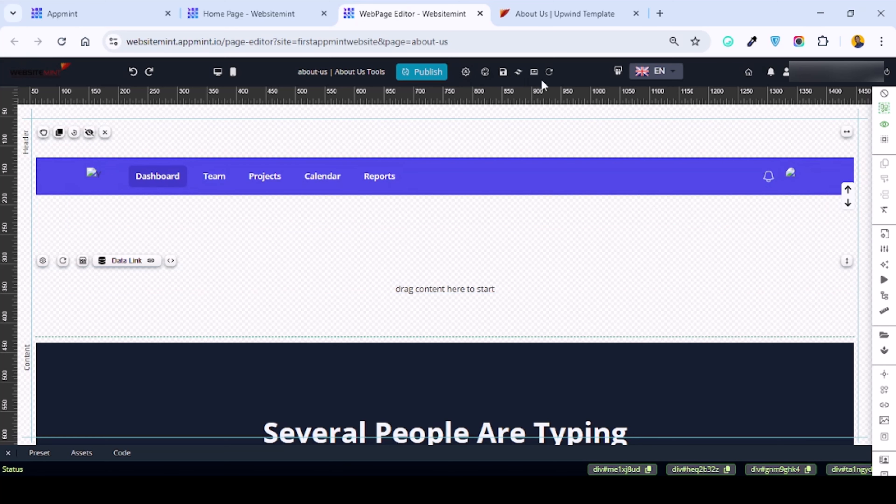
- Save the page and reload the About Us preview to show the header edits
click(504, 73)
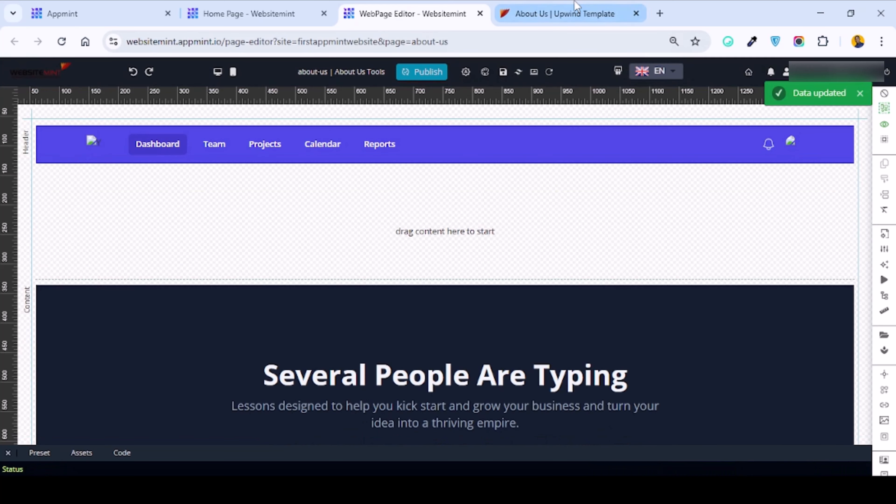
click(565, 13)
click(72, 42)
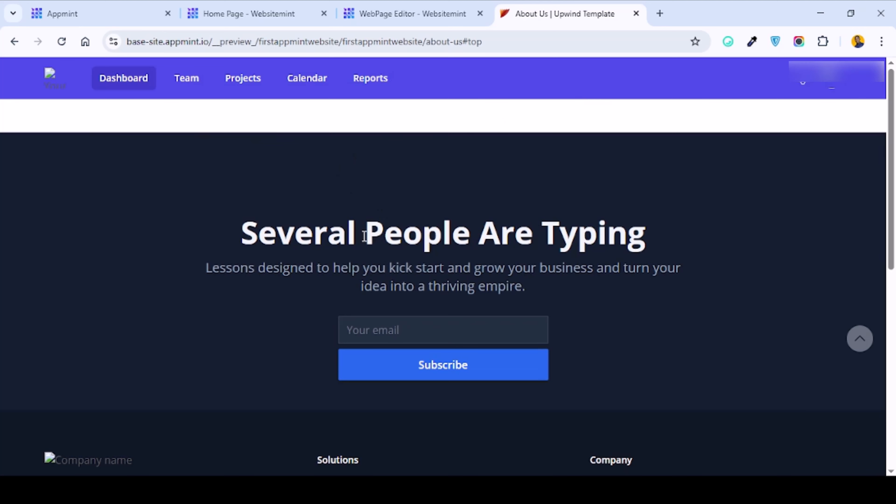
- Back in the page editor, delete the empty container beneath the header's navigation bar
click(386, 13)
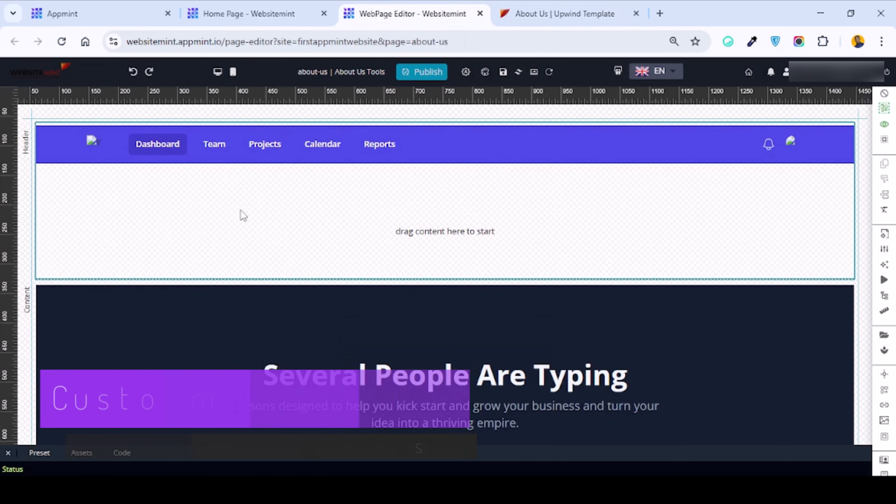
click(71, 193)
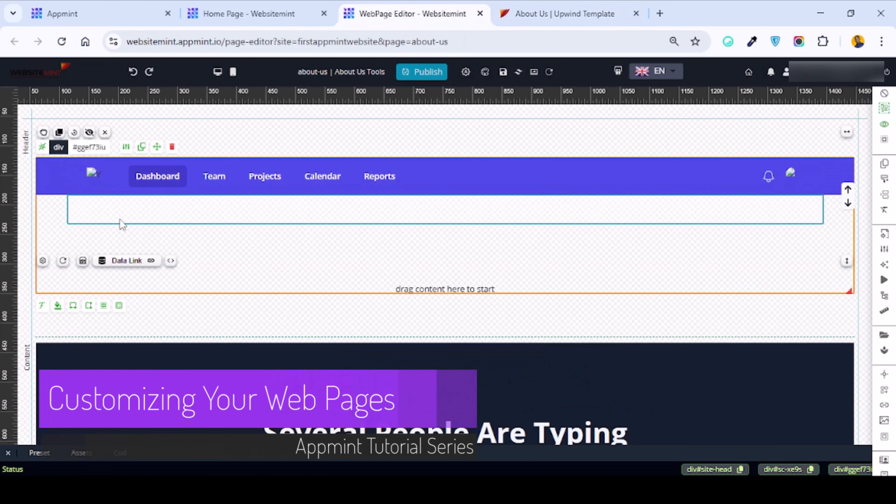
click(204, 186)
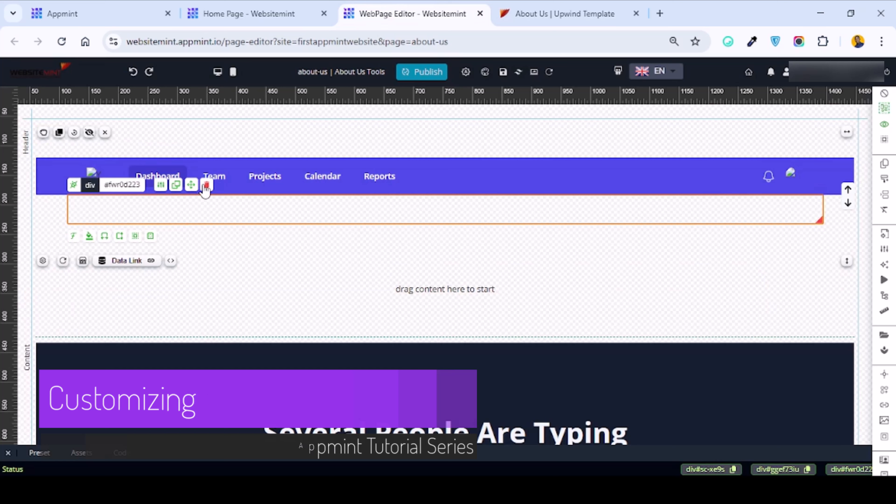
click(205, 186)
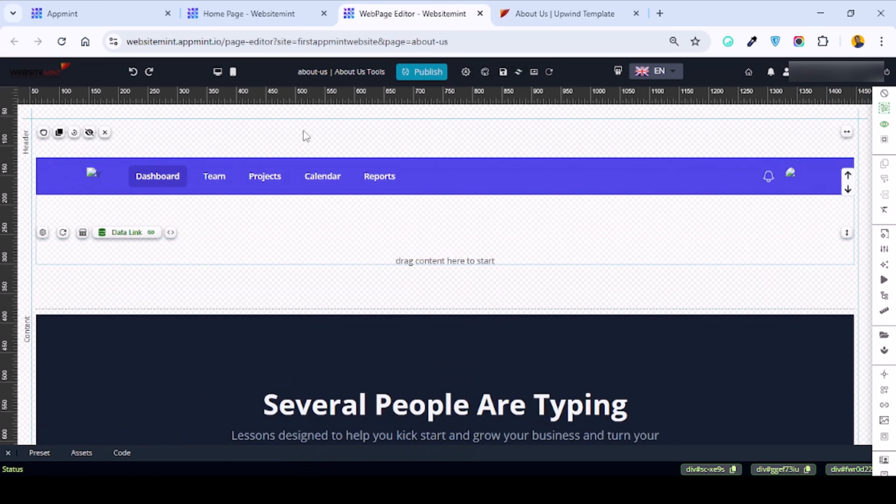
- Save the page again and check the reloaded About Us preview down to its footer links
click(503, 73)
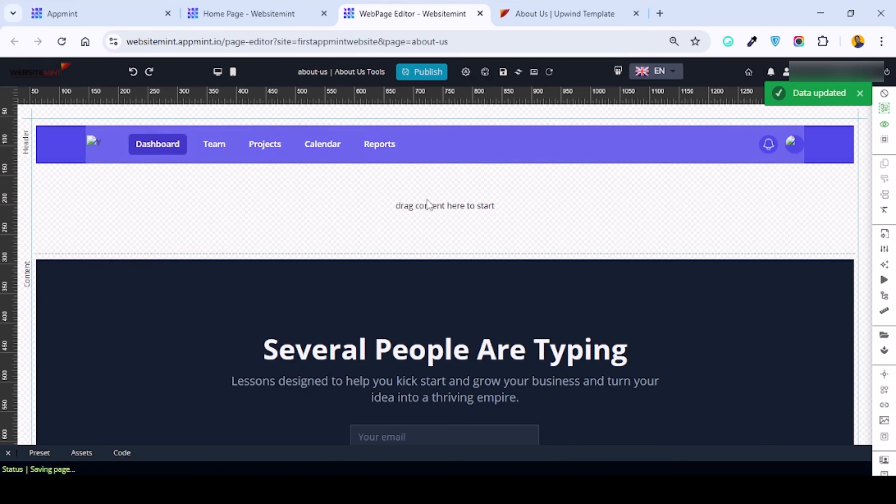
click(541, 6)
click(62, 41)
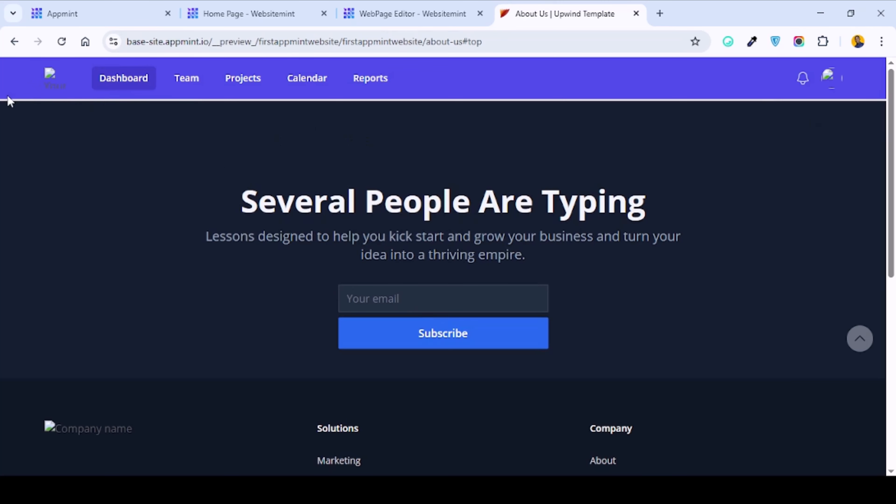
scroll(479, 287, down, 5)
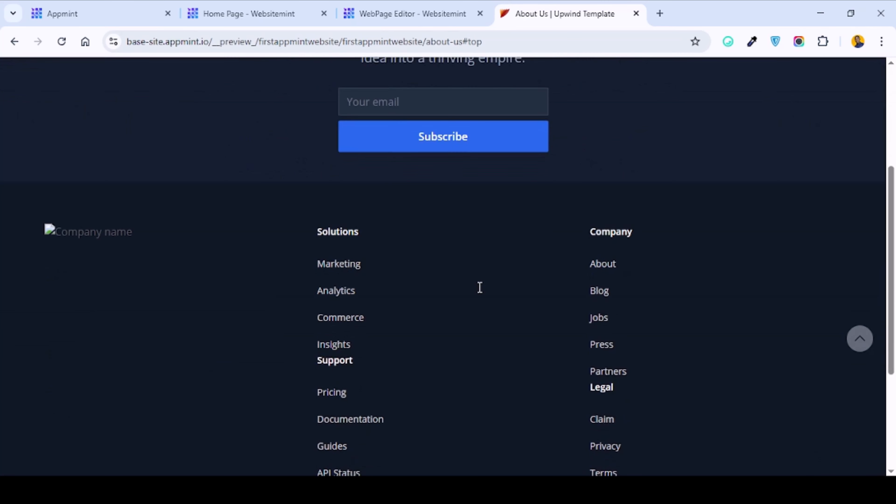
scroll(479, 287, up, 5)
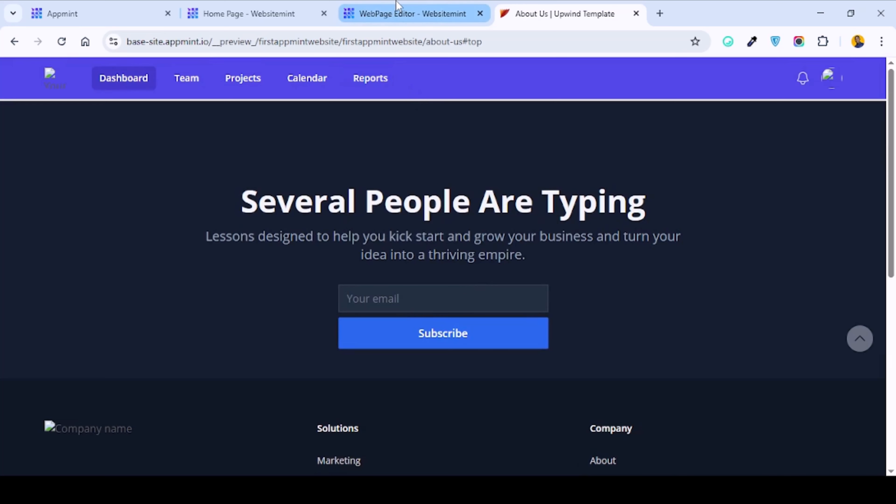
- Return to the page editor and change the Dashboard navigation link text to "Home"
mouse_move(422, 5)
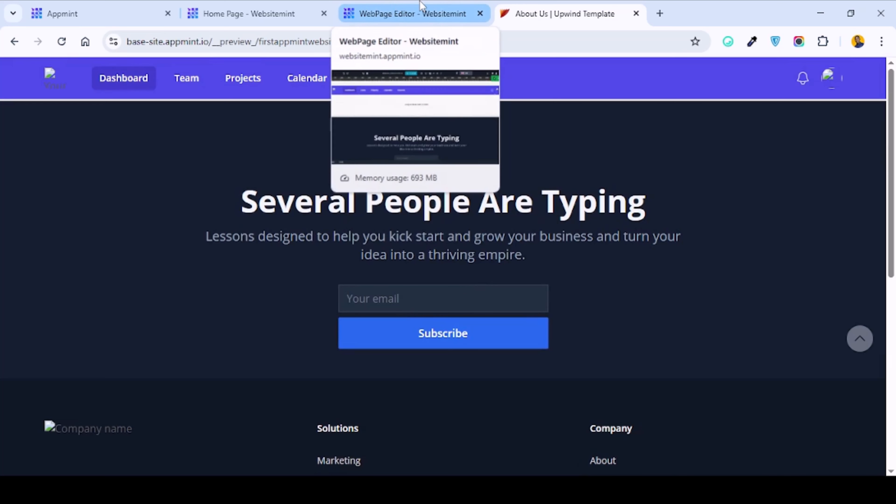
click(448, 5)
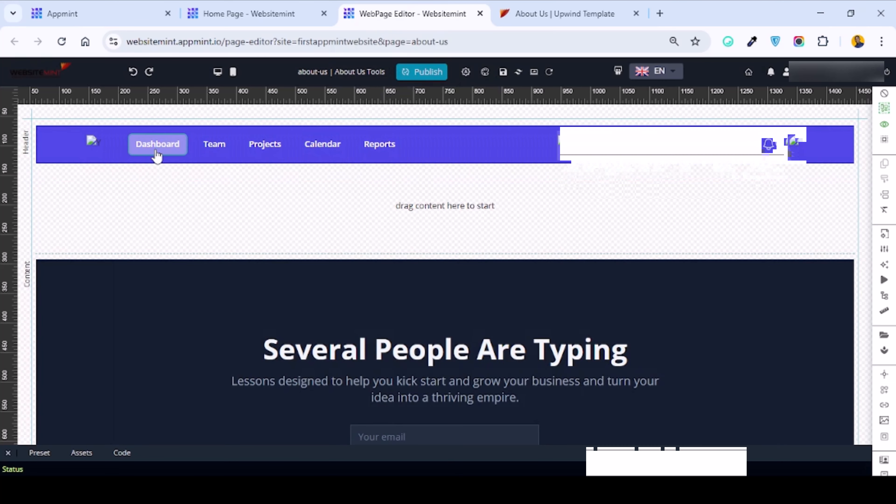
click(156, 155)
click(168, 180)
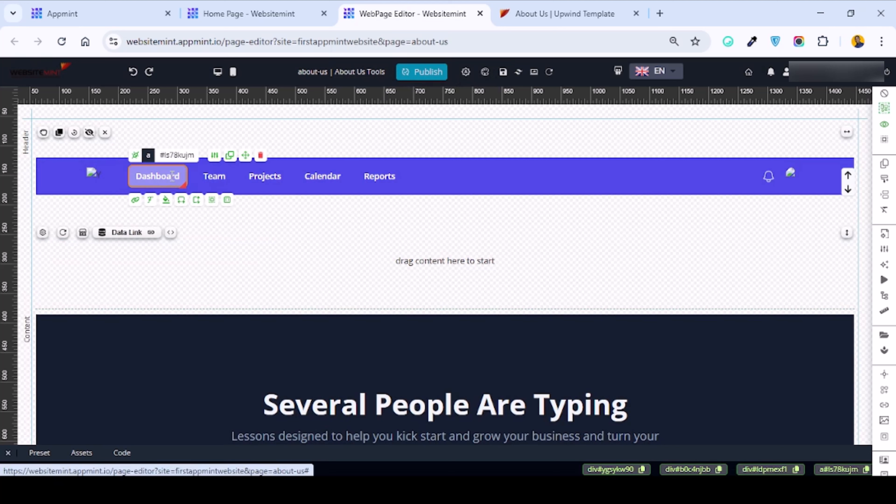
click(172, 176)
double_click(172, 176)
text(Home)
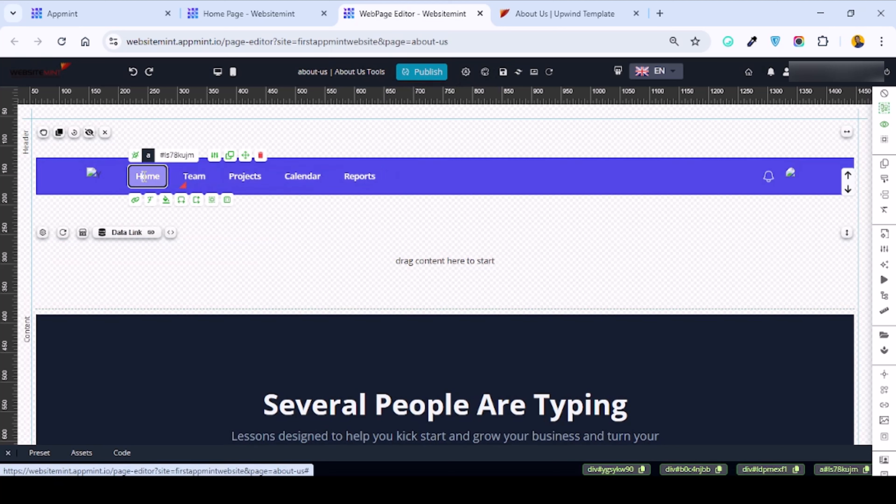
- Change the Team navigation link text to "About Us"
click(195, 176)
click(195, 176)
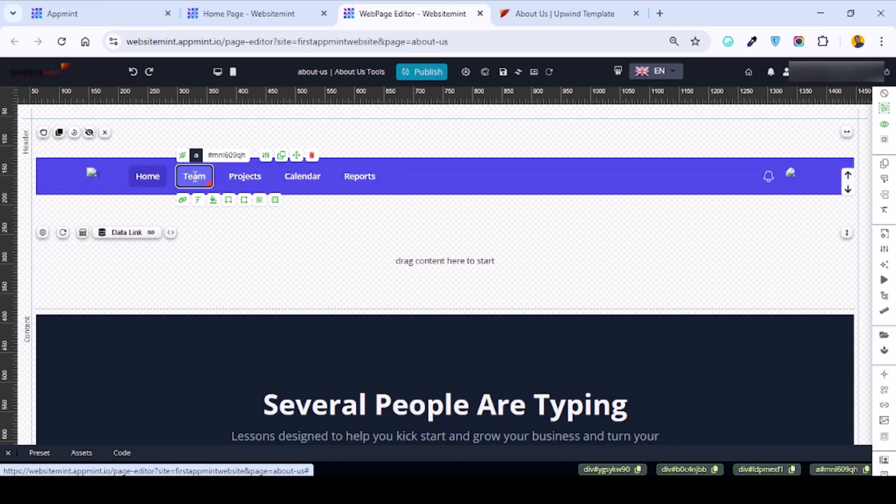
key(ctrl+a)
click(195, 177)
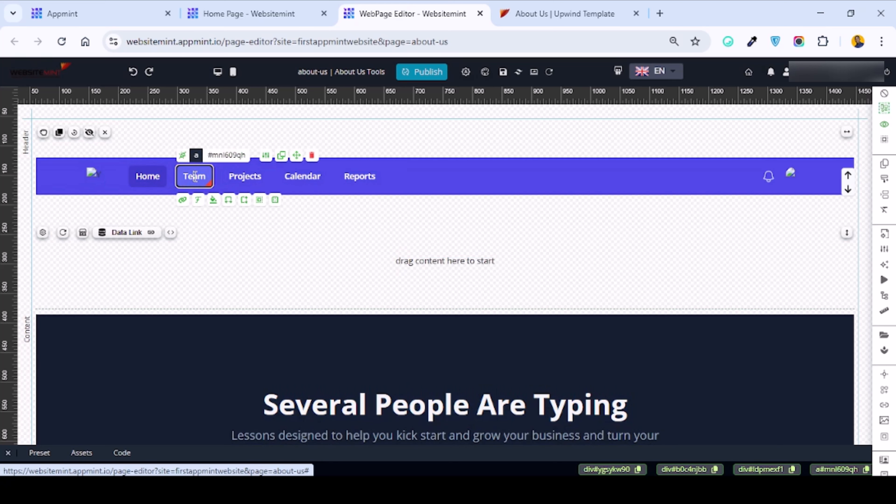
double_click(202, 177)
text(About Us)
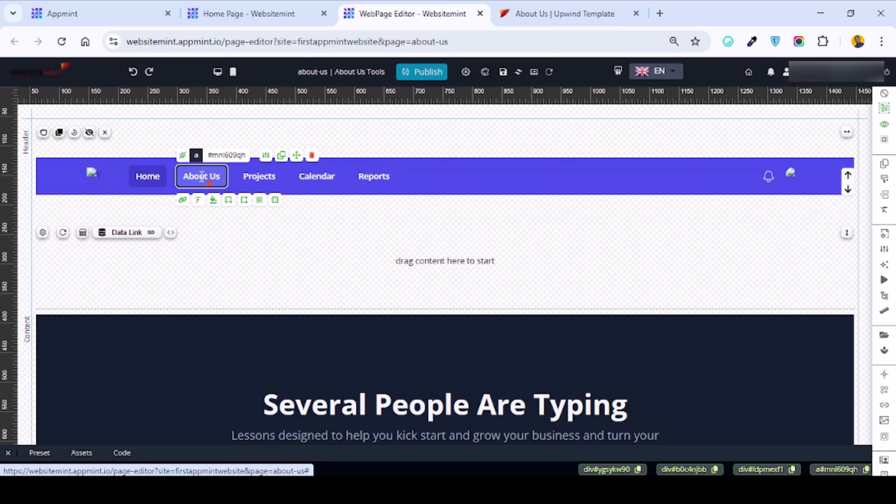
- Change the Projects navigation link text to "Services" and the Calendar link text to "FAQS"
click(261, 176)
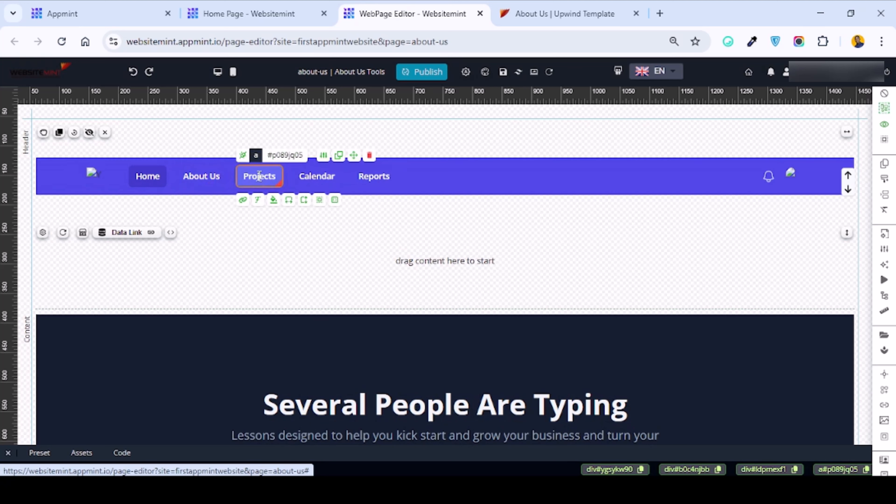
double_click(263, 176)
text(Services)
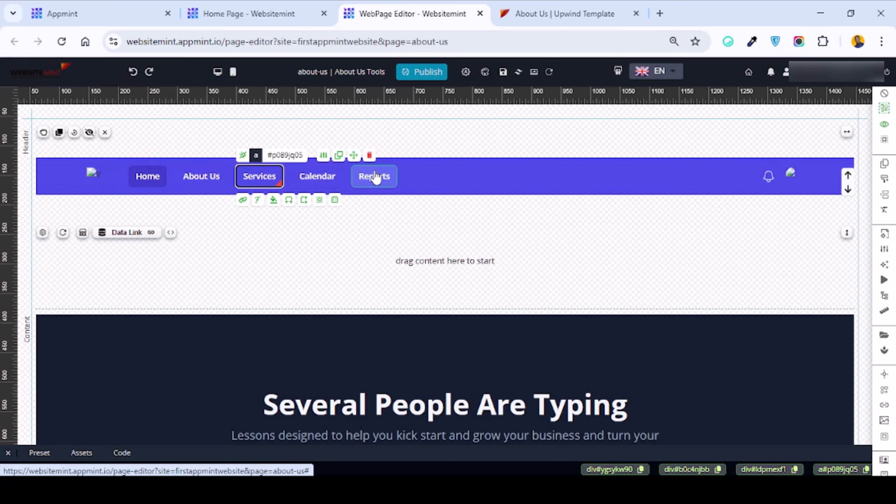
click(330, 175)
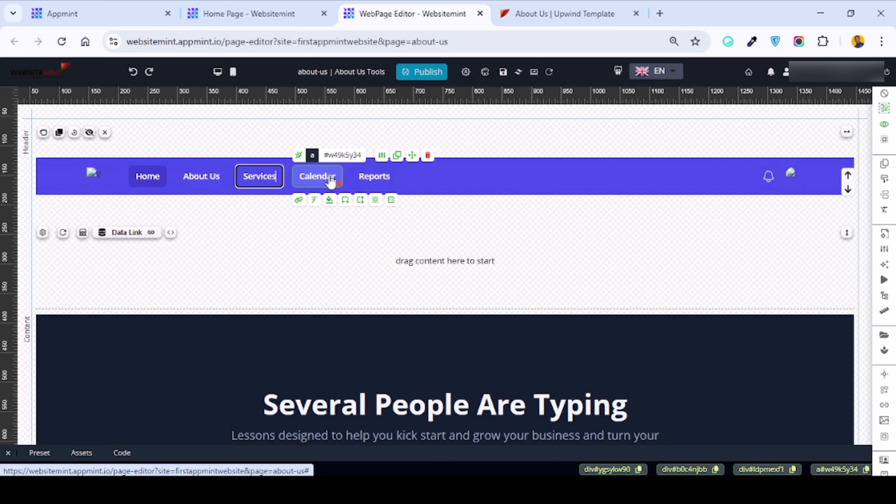
double_click(330, 175)
text(FAQS)
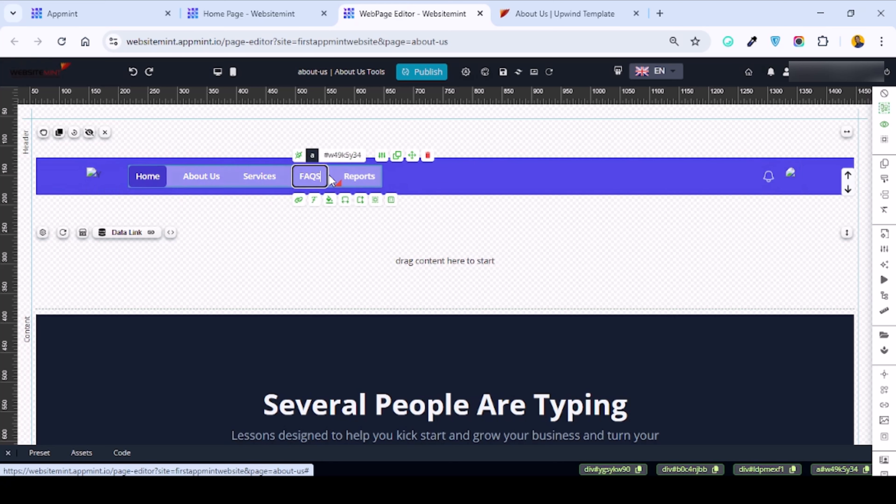
- Change the Reports navigation link text to "Contact Us"
click(360, 173)
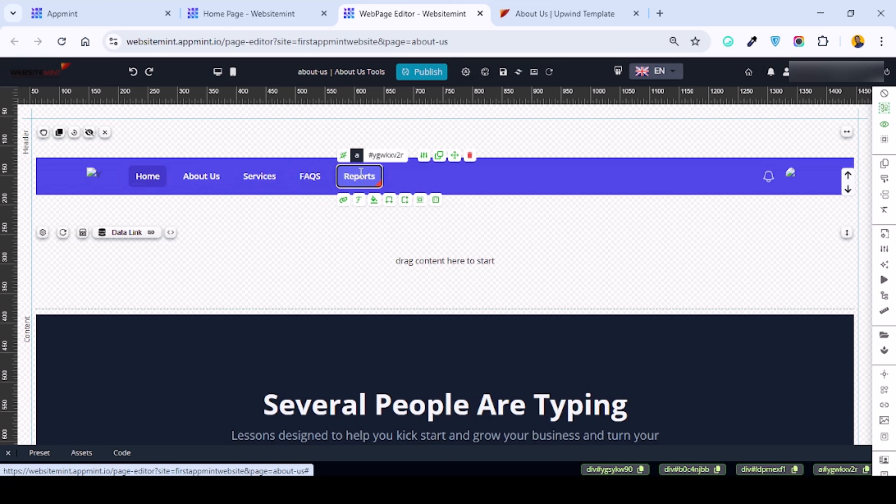
double_click(361, 174)
text(Co)
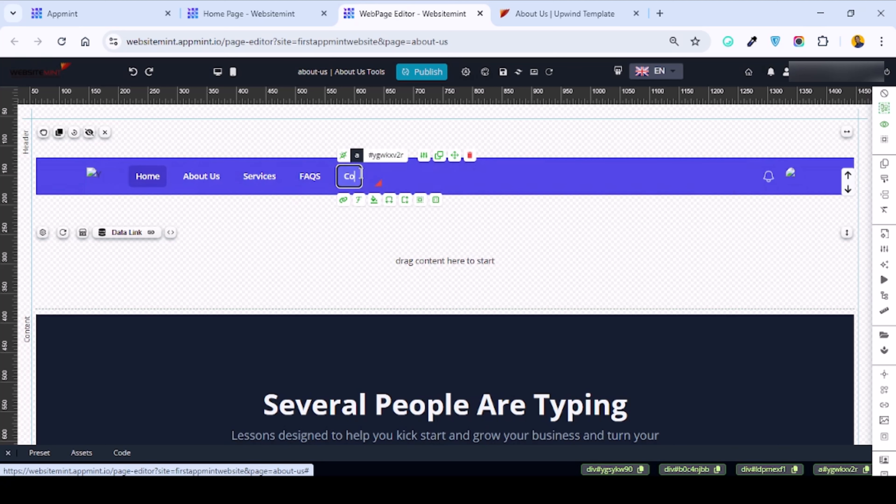
text(ntact Us)
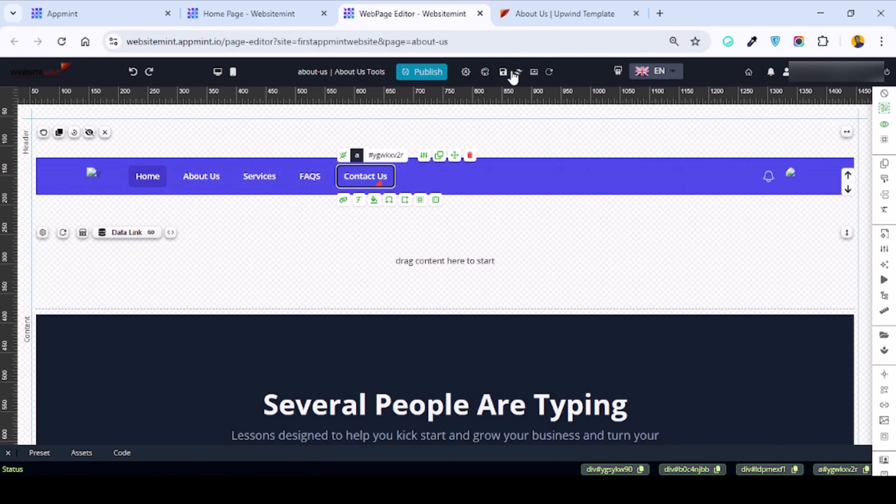
- Save the page and reload the About Us preview to check the renamed navigation links
click(504, 75)
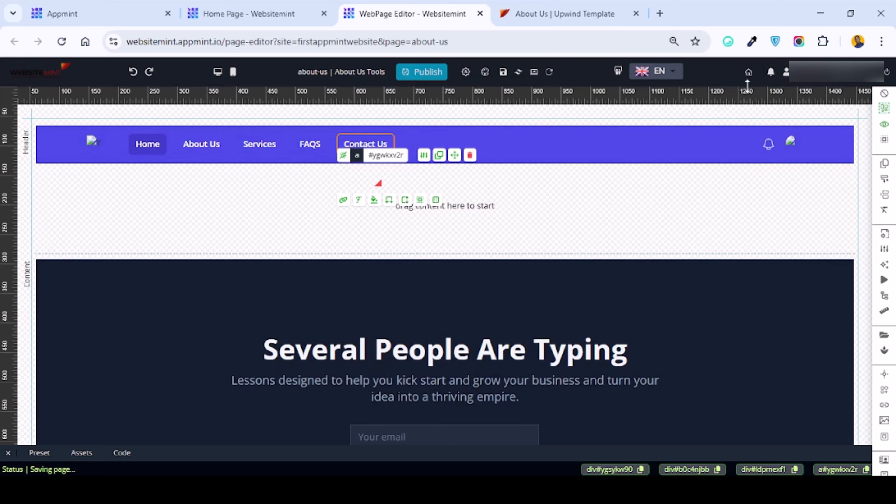
click(565, 13)
click(65, 41)
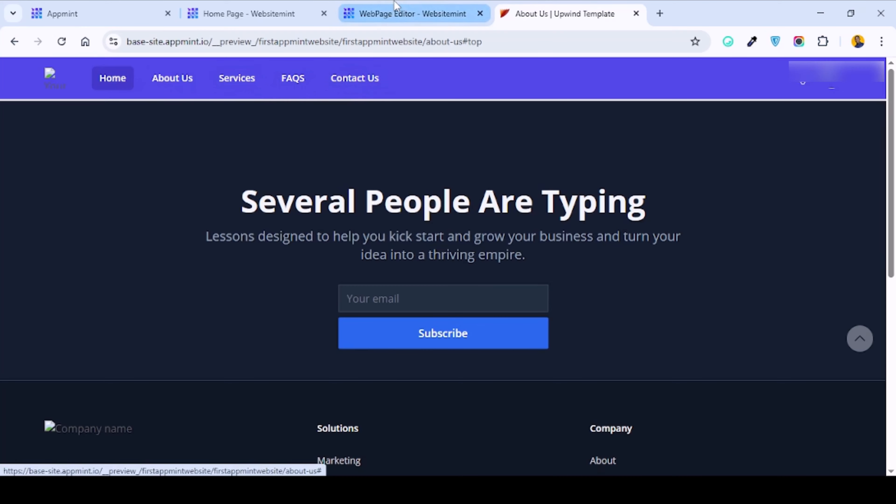
- Return to the page editor and replace the "Several People Are Typing" heading with "Unleash the Power of Productivity"
click(413, 13)
scroll(448, 300, down, 1)
scroll(448, 296, down, 2)
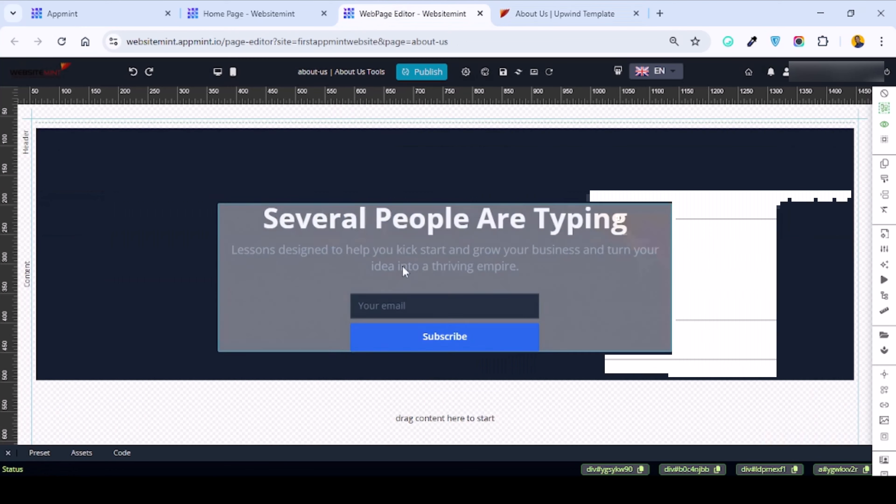
click(398, 220)
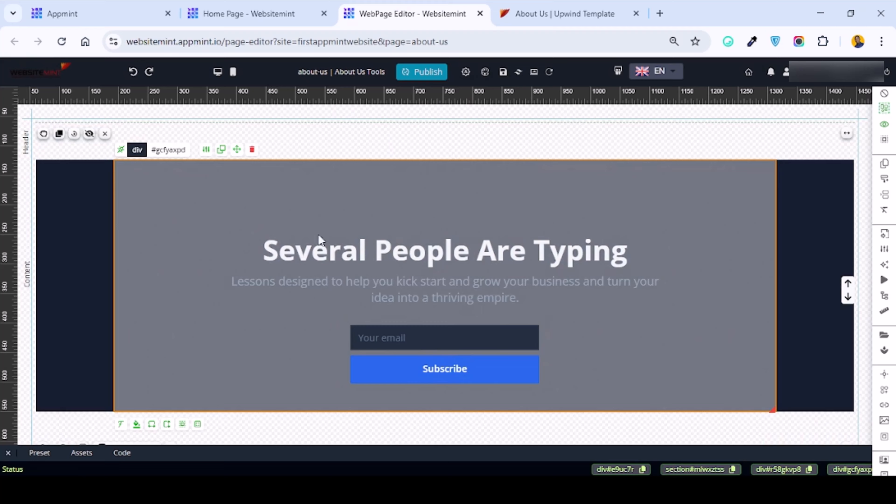
click(320, 242)
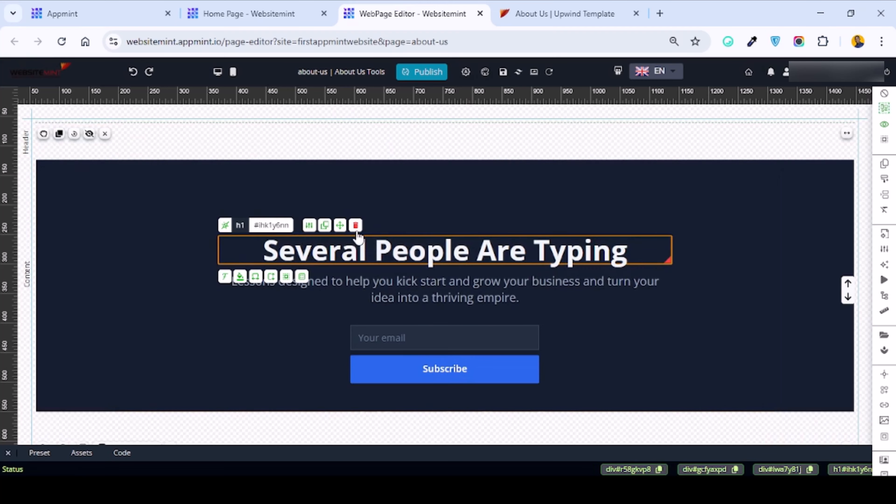
scroll(470, 282, down, 2)
scroll(467, 279, up, 3)
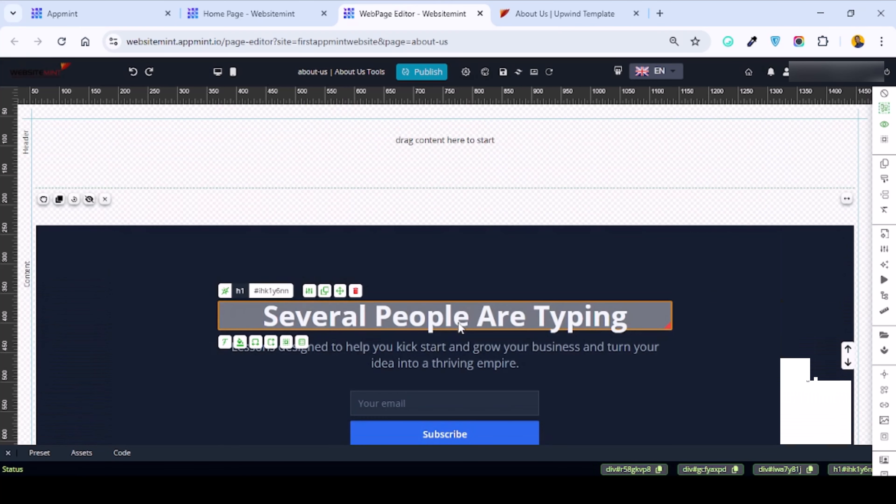
click(456, 312)
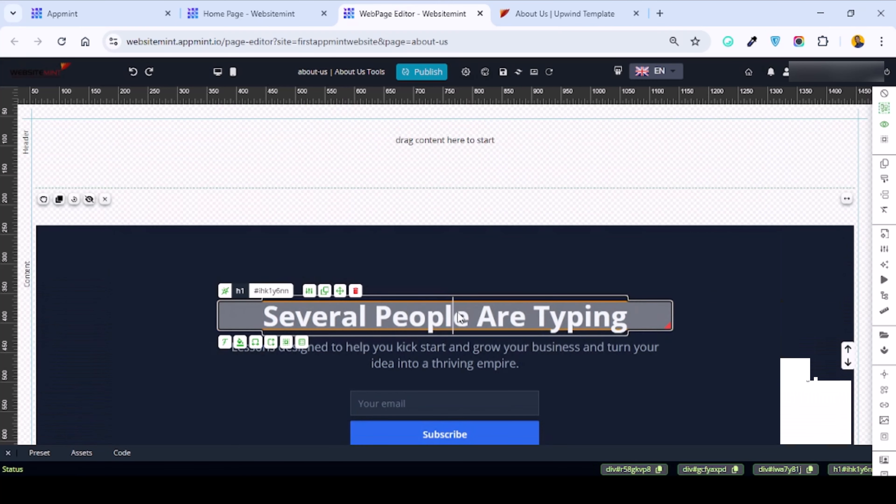
triple_click(458, 317)
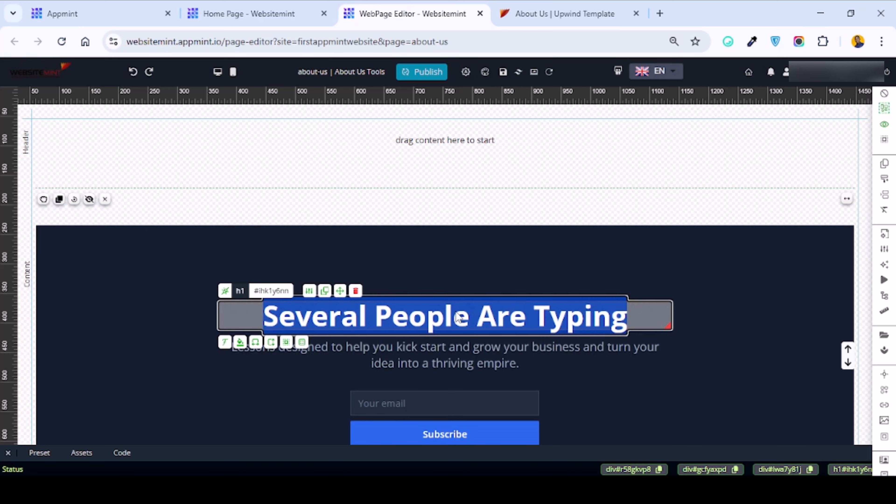
text(U)
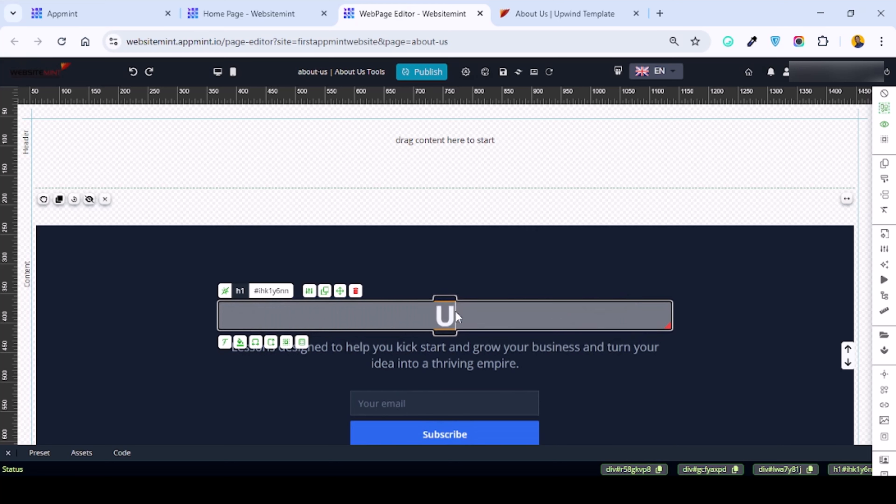
text(nleash ht)
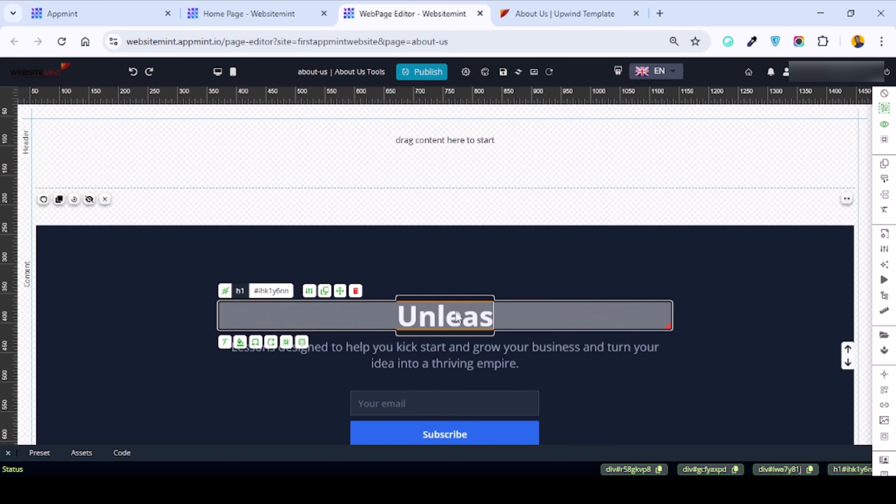
key(BackSpace)
key(BackSpace)
text(the)
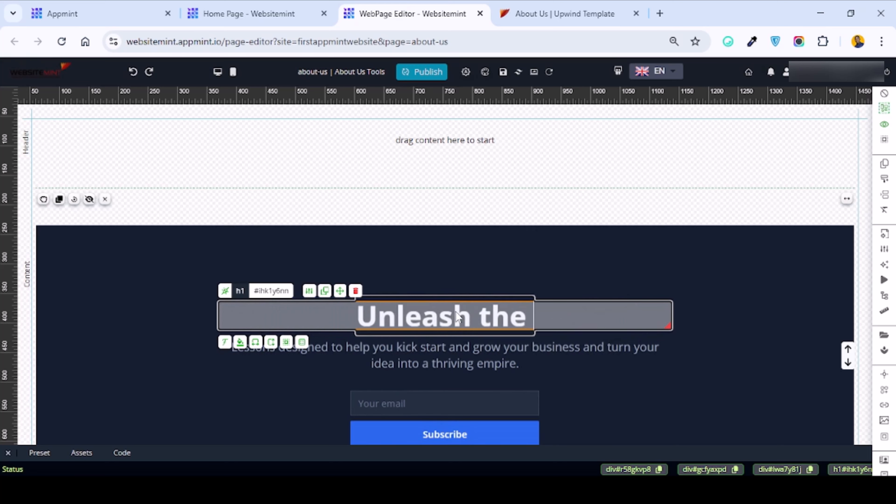
text( Power of)
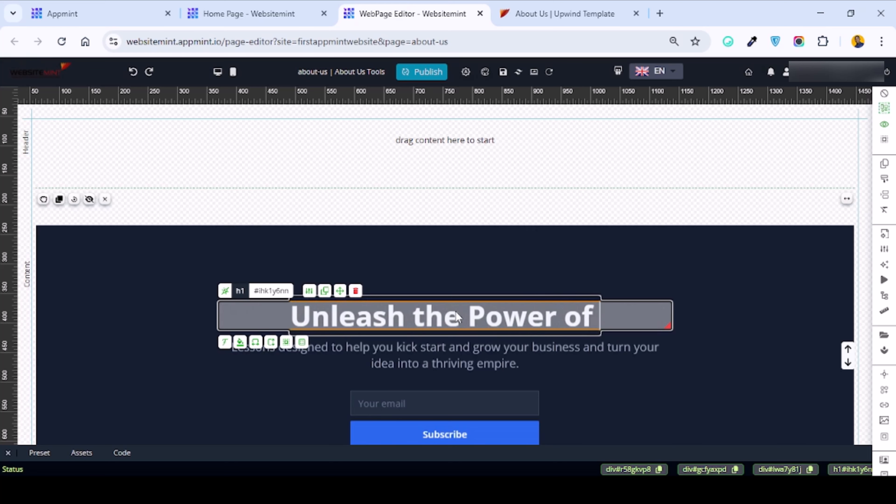
text( Productivity)
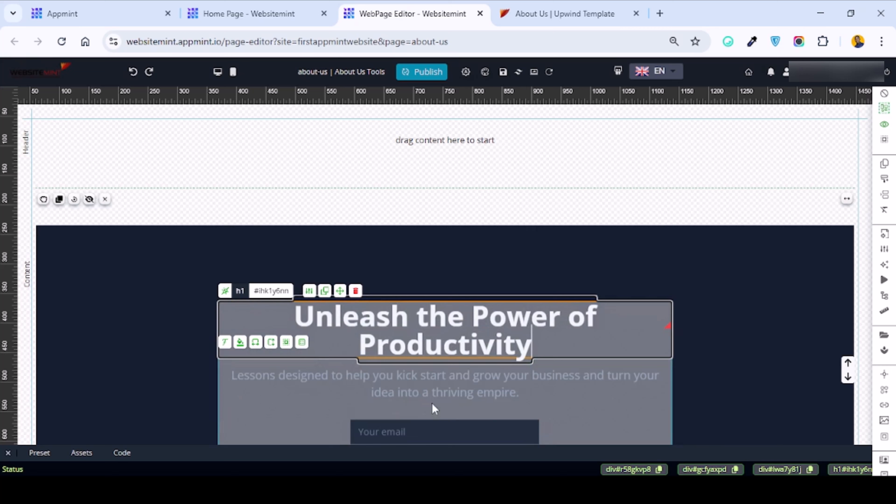
click(403, 398)
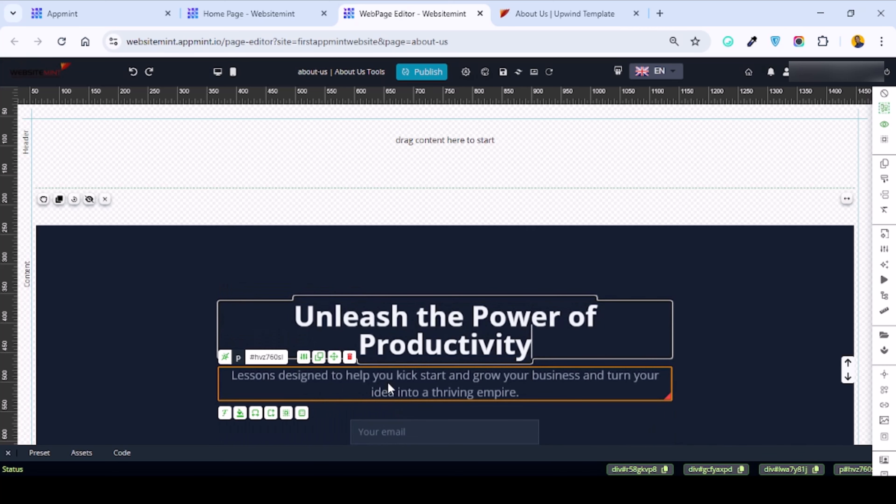
scroll(397, 394, down, 3)
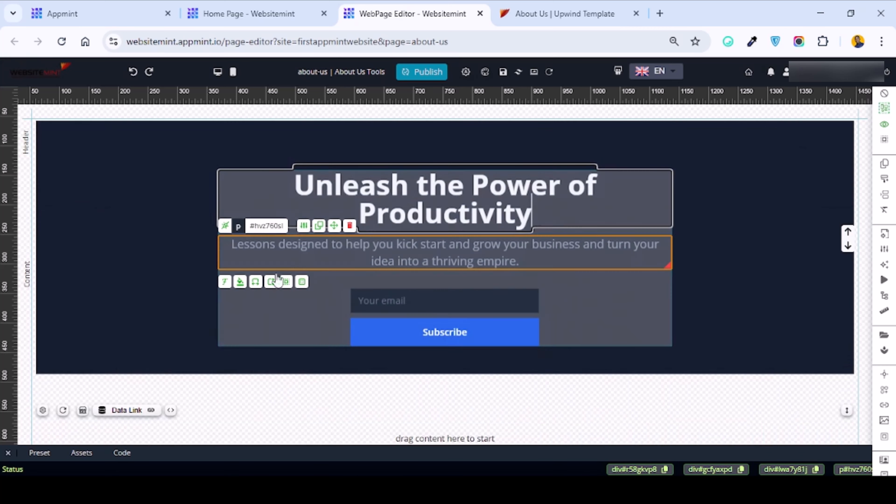
click(510, 195)
scroll(605, 280, down, 3)
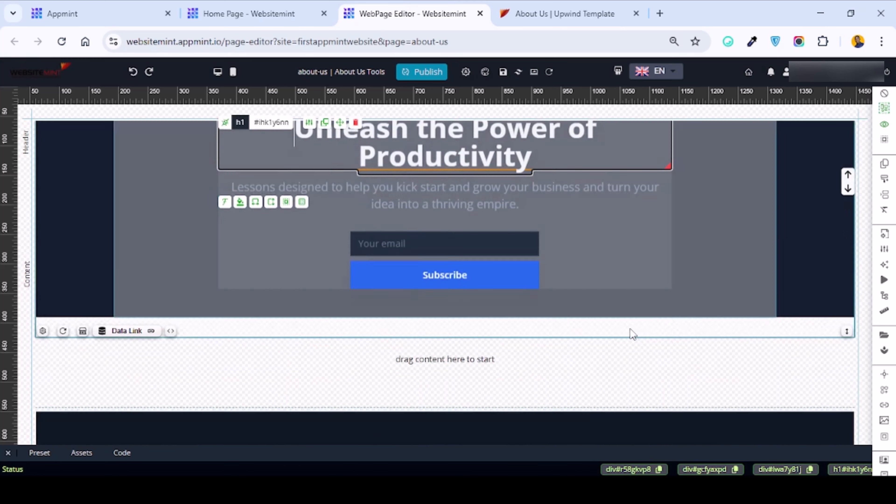
- Change the text of the Subscribe button beneath the heading's email field to "SignMeUp!"
scroll(469, 212, up, 3)
click(449, 335)
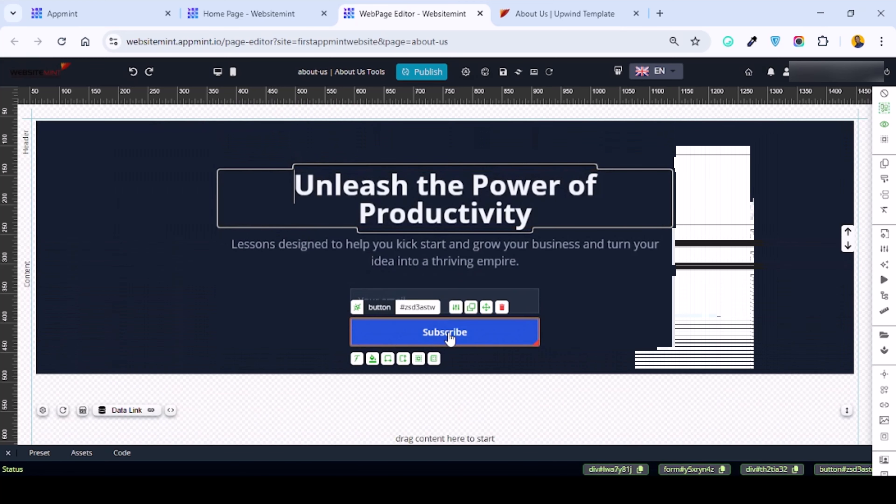
click(463, 332)
text(d)
double_click(468, 334)
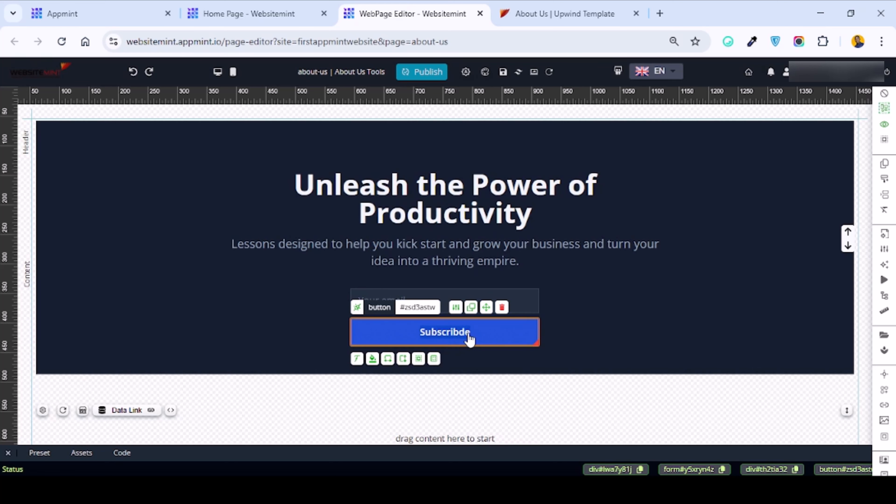
text(SignMeUp!)
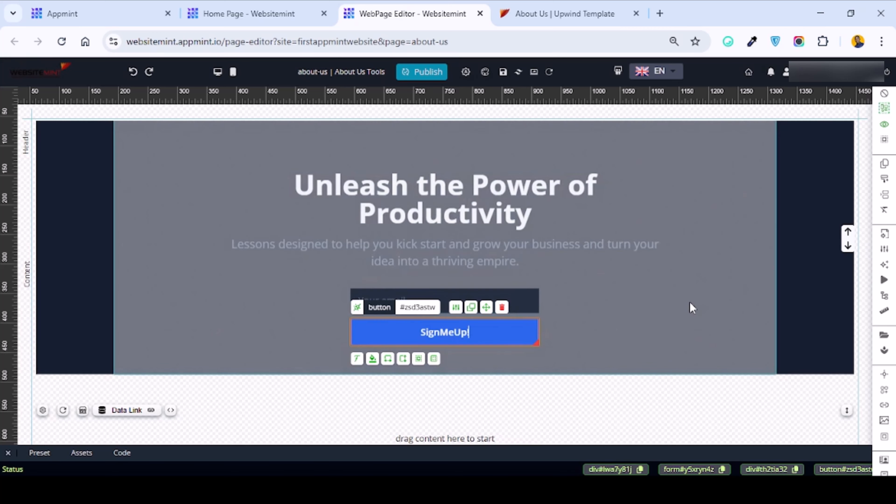
- Delete the Insights and Commerce links from the footer's Solutions column
scroll(664, 304, down, 5)
scroll(459, 318, up, 2)
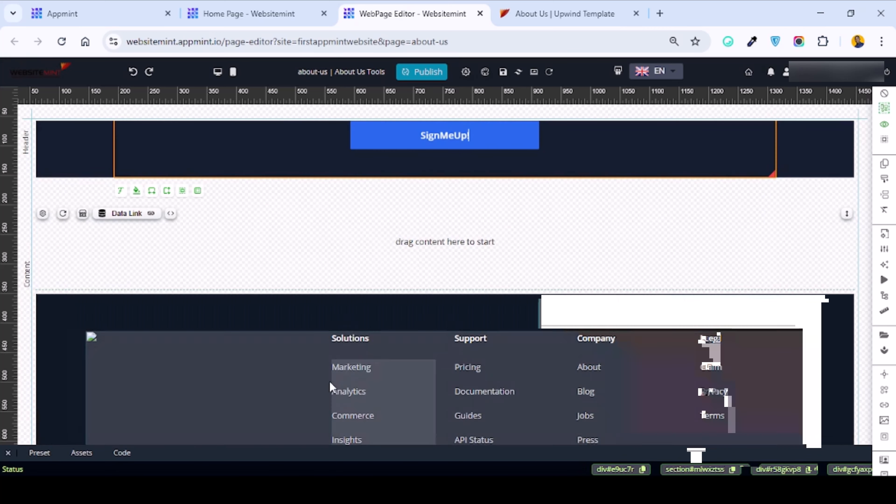
scroll(354, 376, down, 3)
scroll(459, 303, down, 1)
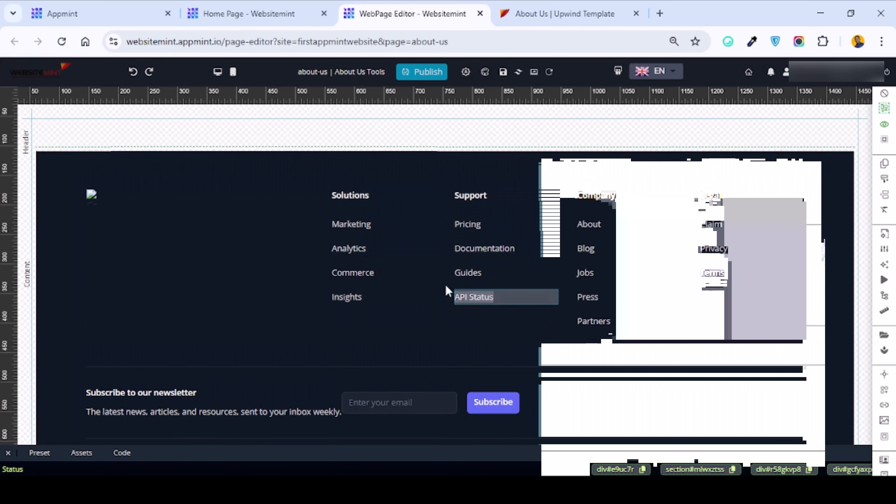
scroll(448, 290, up, 1)
scroll(525, 320, down, 1)
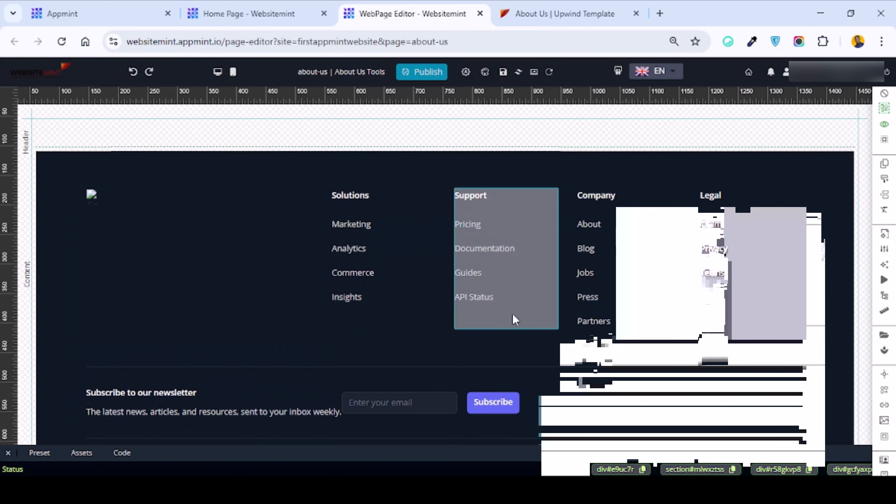
scroll(368, 236, down, 1)
click(368, 237)
click(392, 268)
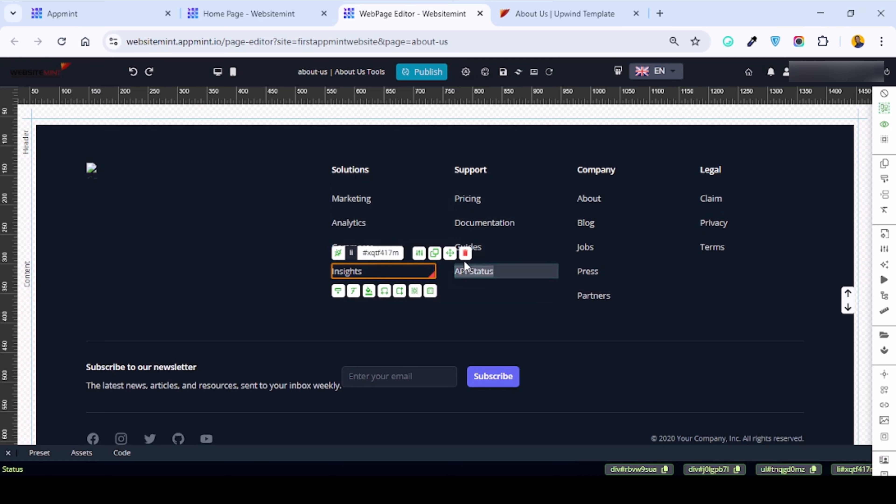
click(465, 253)
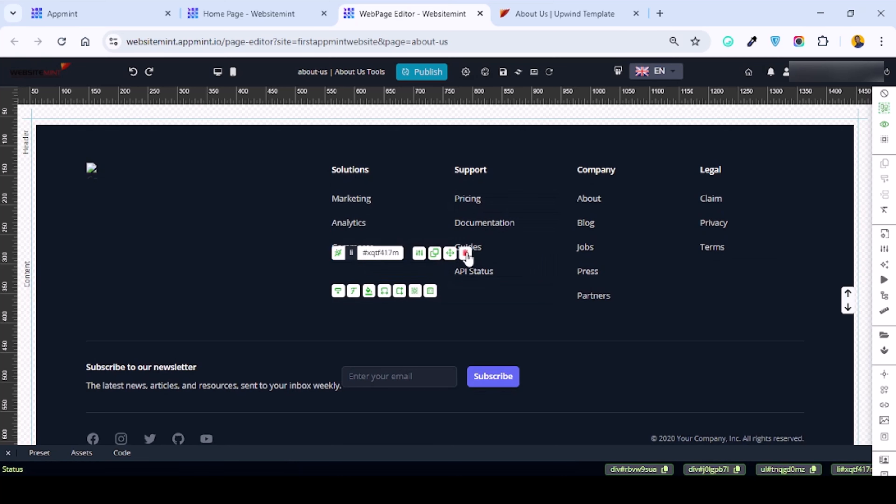
click(395, 249)
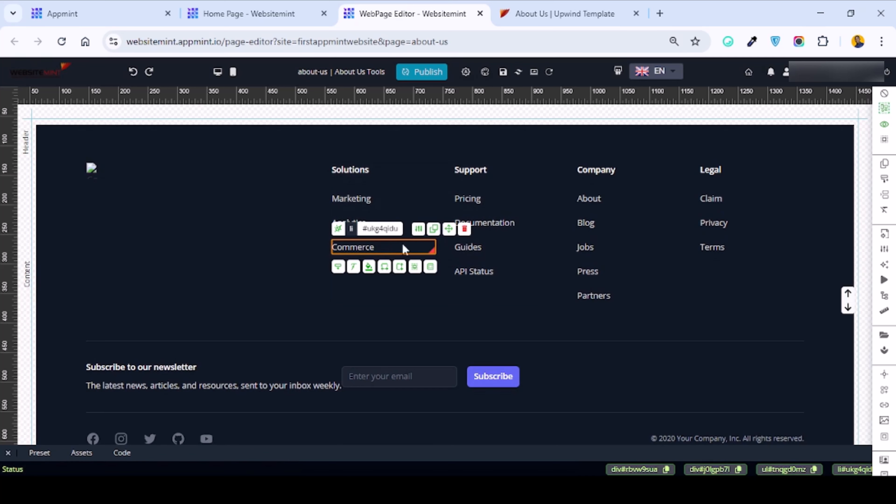
click(465, 229)
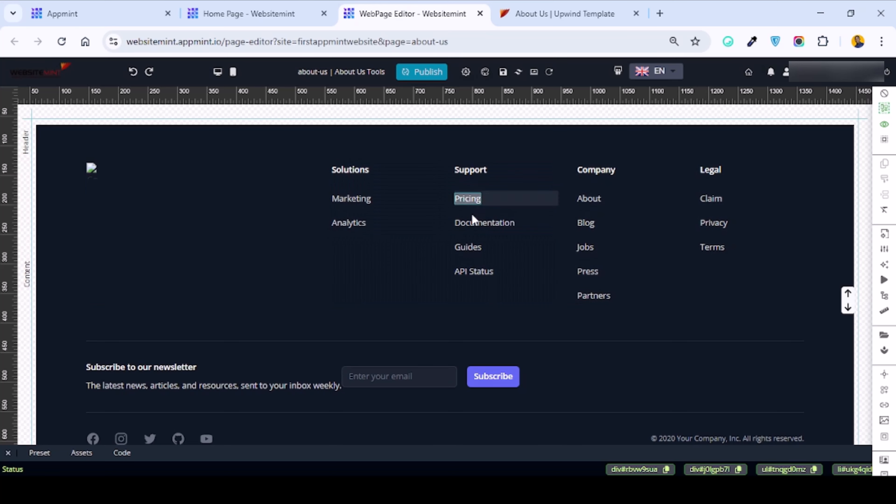
- Delete the API Status link from the footer's Support column
click(475, 275)
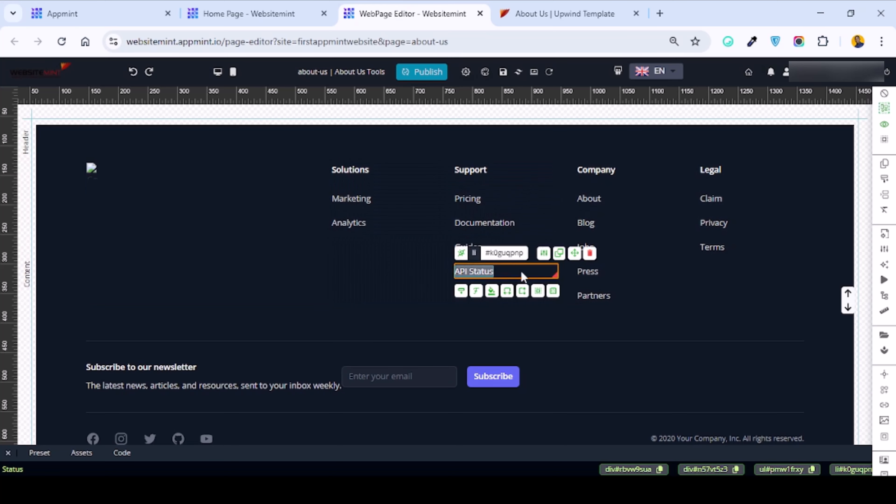
click(590, 253)
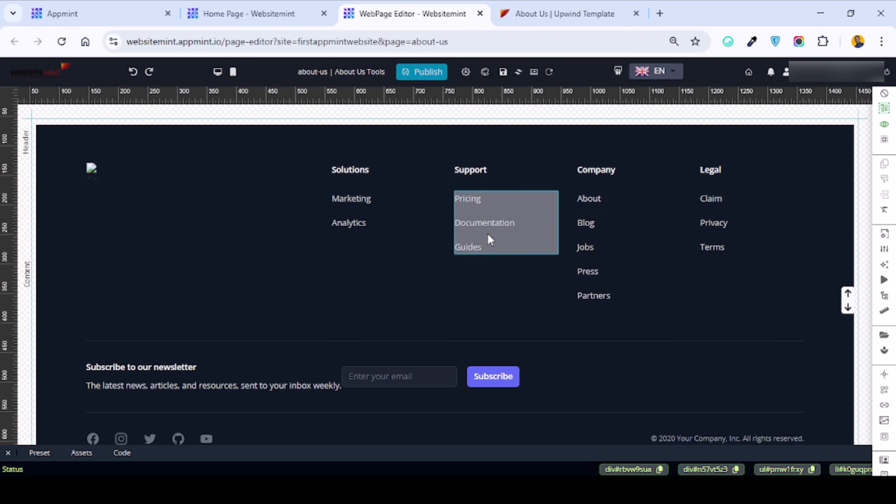
- Delete the Documentation link from the footer's Support column and the Jobs, Press and Partners links from the Company column
click(485, 223)
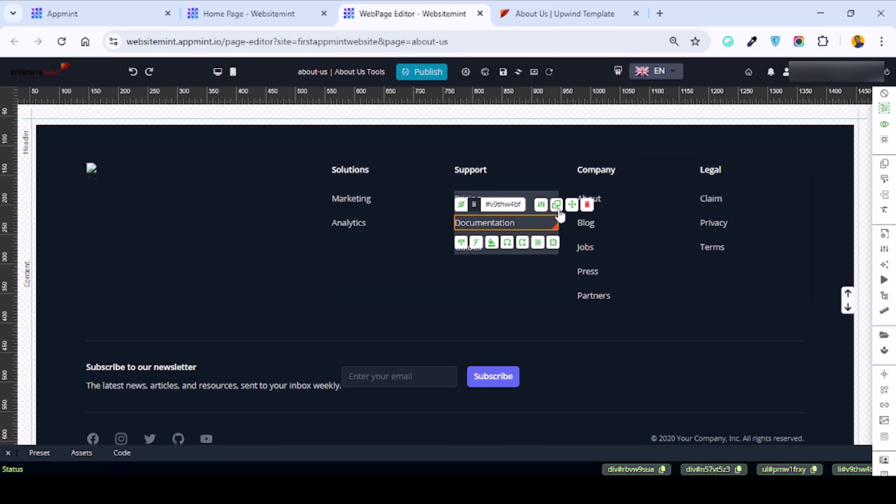
click(587, 206)
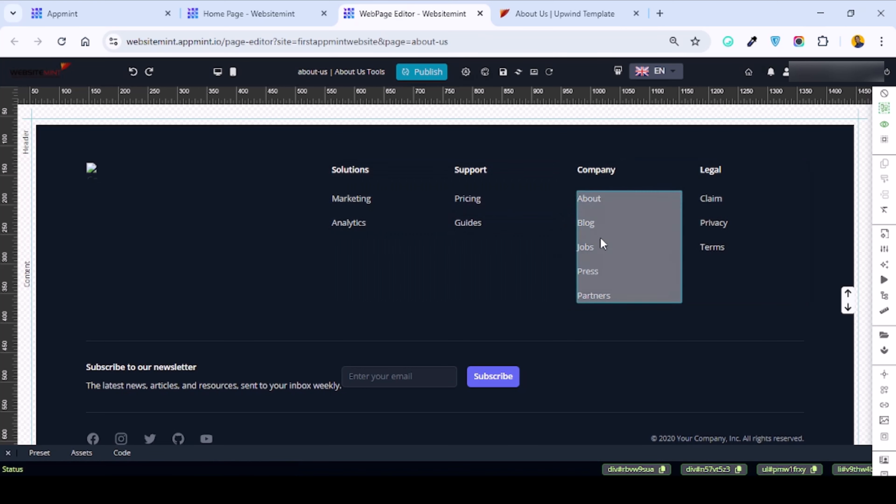
click(595, 250)
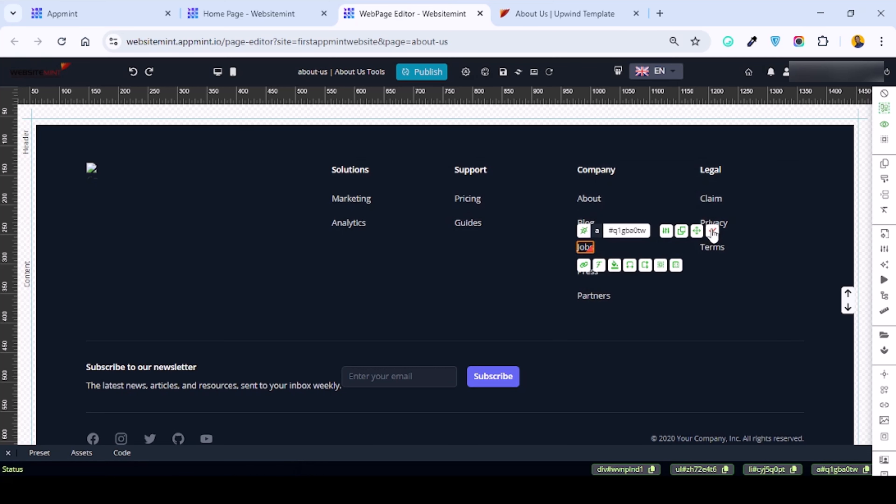
click(713, 232)
click(595, 273)
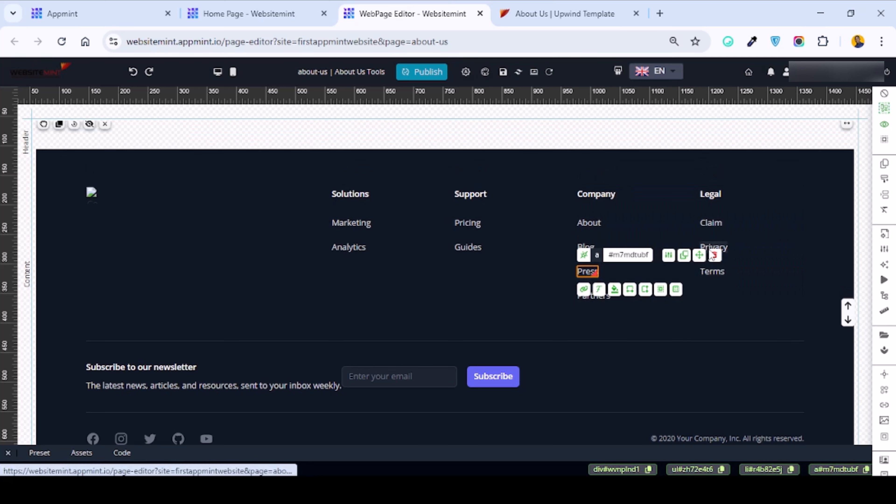
click(713, 256)
click(614, 297)
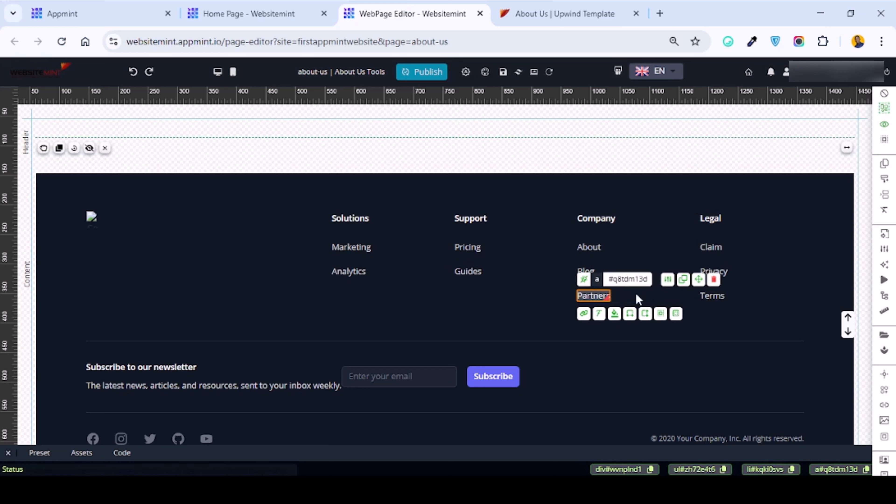
click(713, 281)
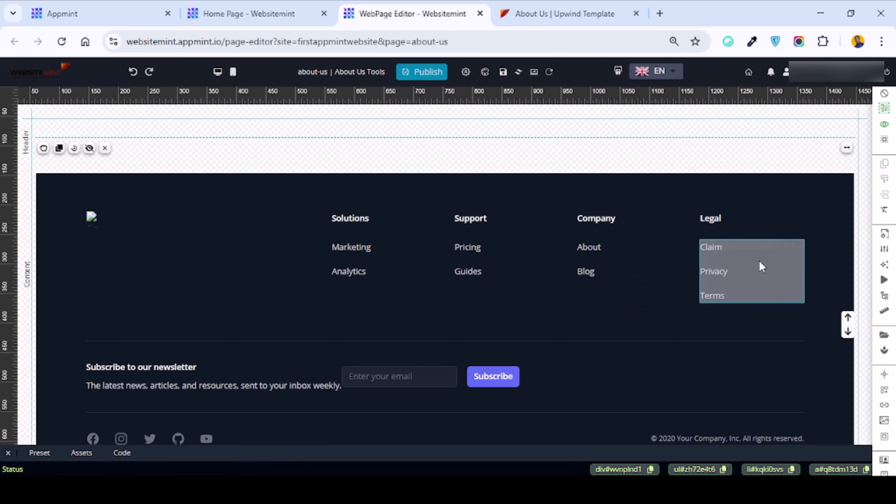
- Delete the Claim link from the footer's Legal column
click(722, 297)
click(715, 253)
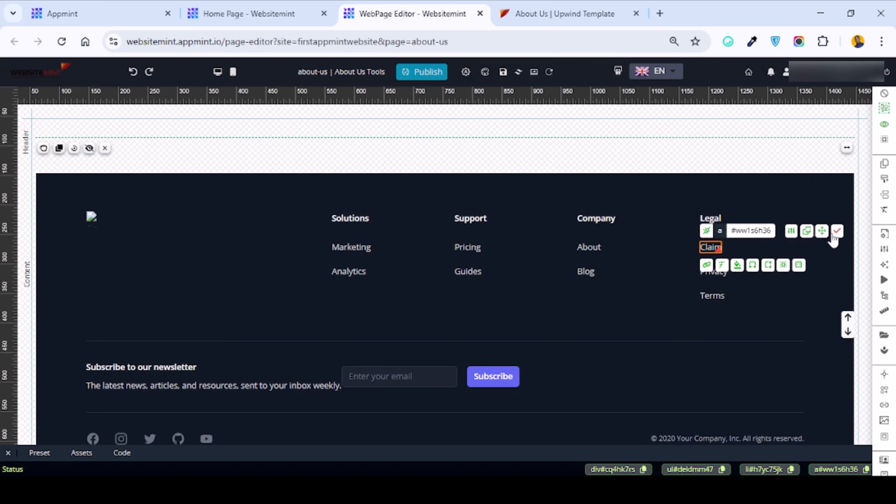
click(836, 233)
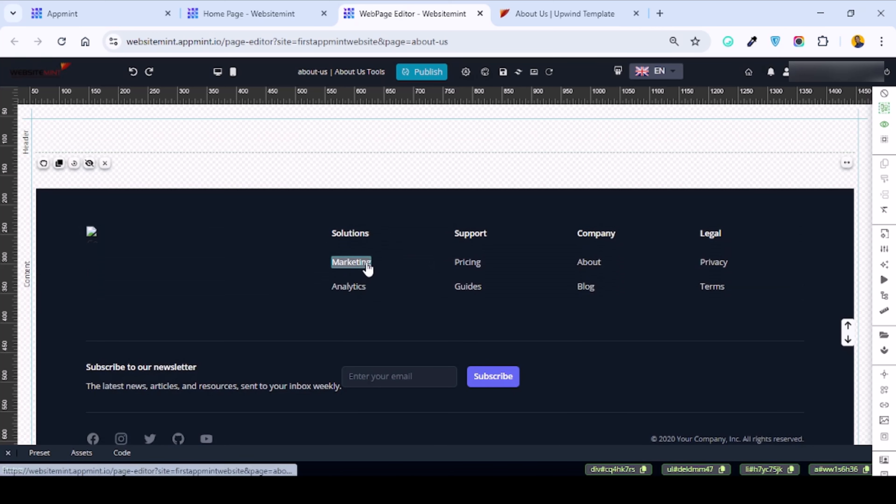
- Rename the Marketing link in the footer's Solutions column to "Advertising"
click(363, 267)
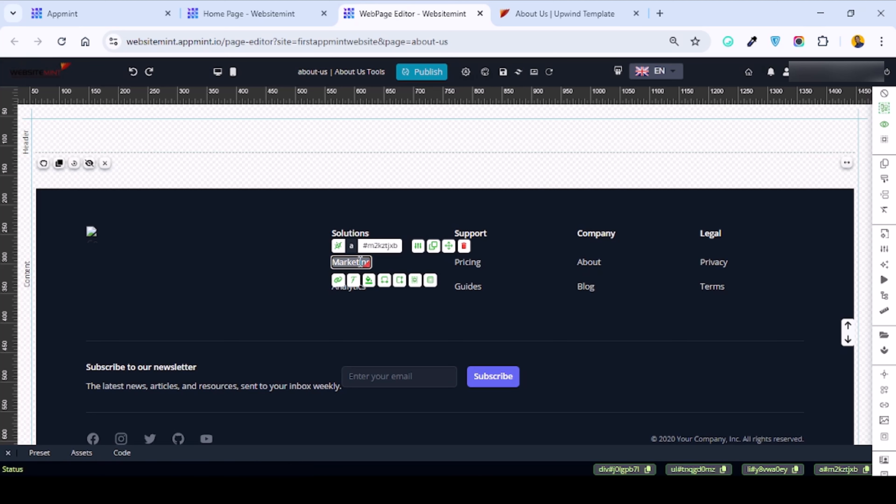
key(ctrl+a)
click(358, 262)
text(Advert)
- Rename the Guides link in the footer's Support column to "How-TOS"
click(509, 285)
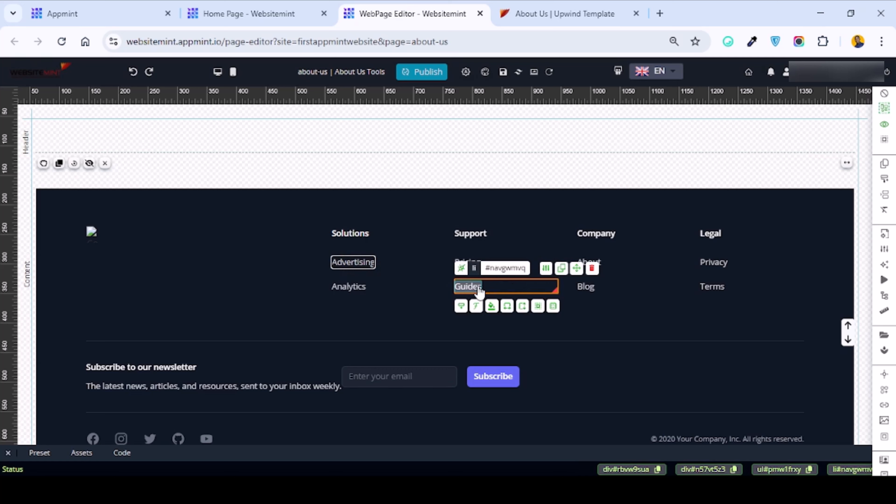
double_click(464, 289)
text(Howw)
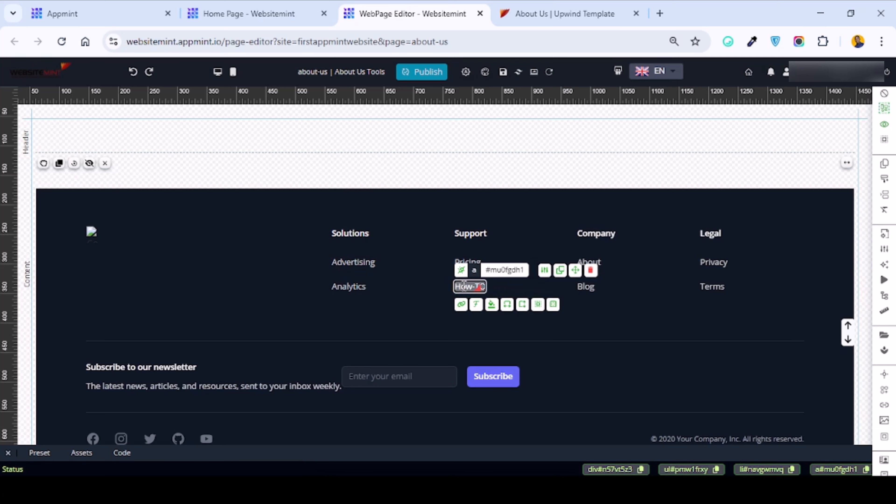
click(607, 312)
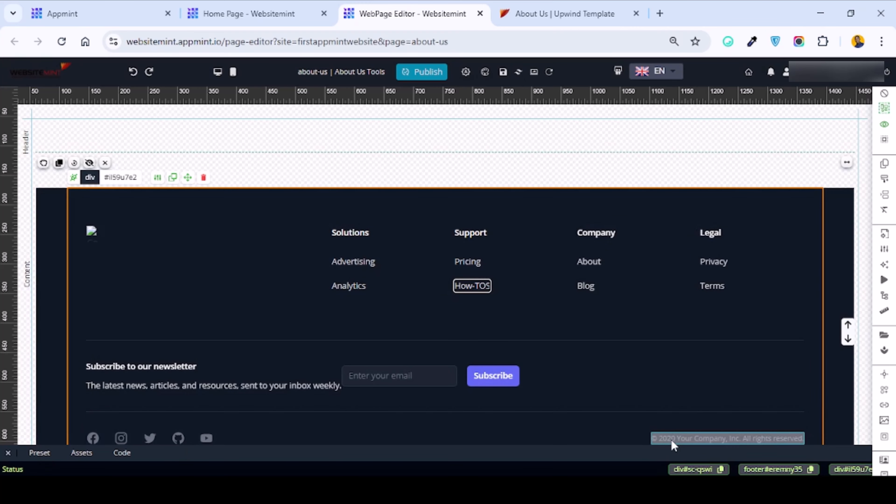
- Change the year in the footer's copyright line to 2025
click(672, 440)
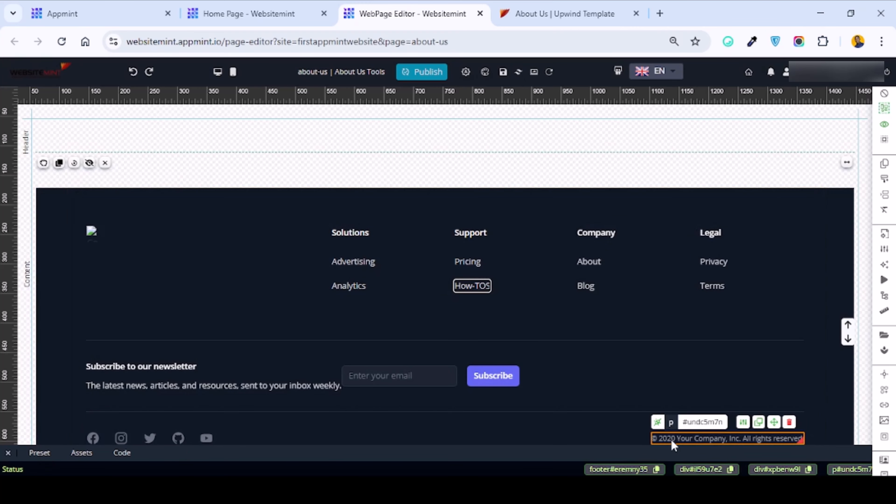
click(672, 440)
double_click(673, 440)
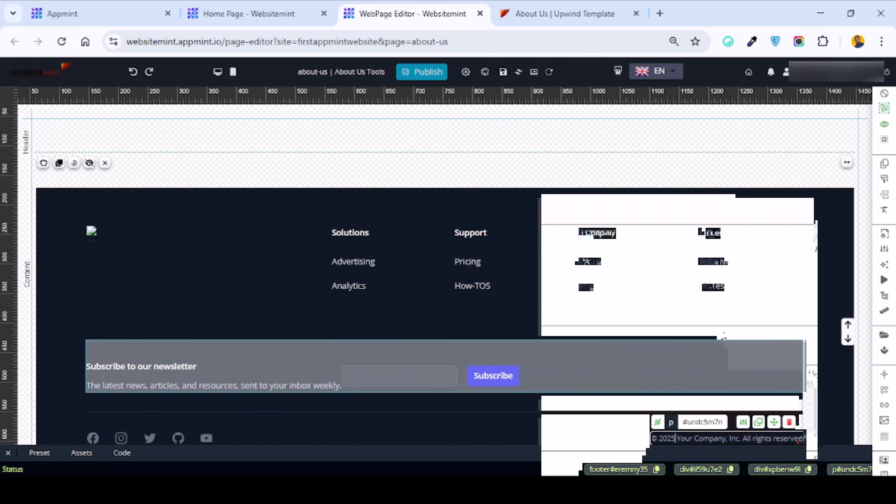
click(723, 311)
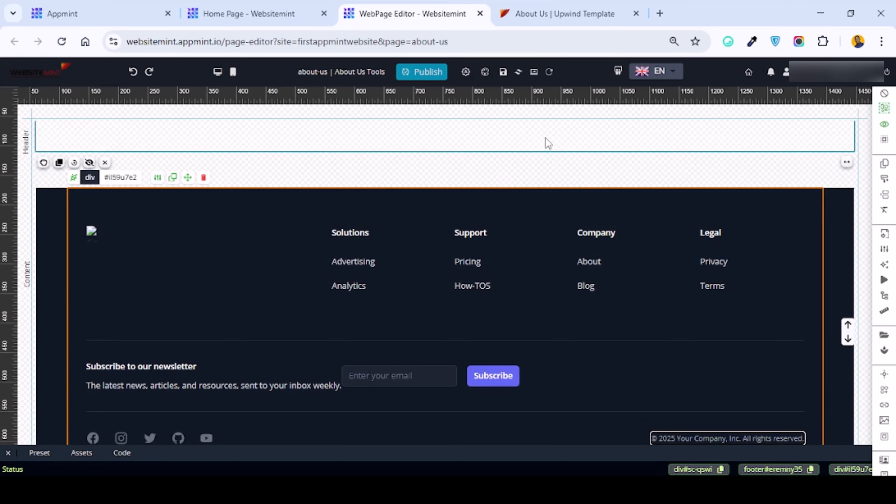
- Look over the edited page and save it
scroll(516, 260, up, 5)
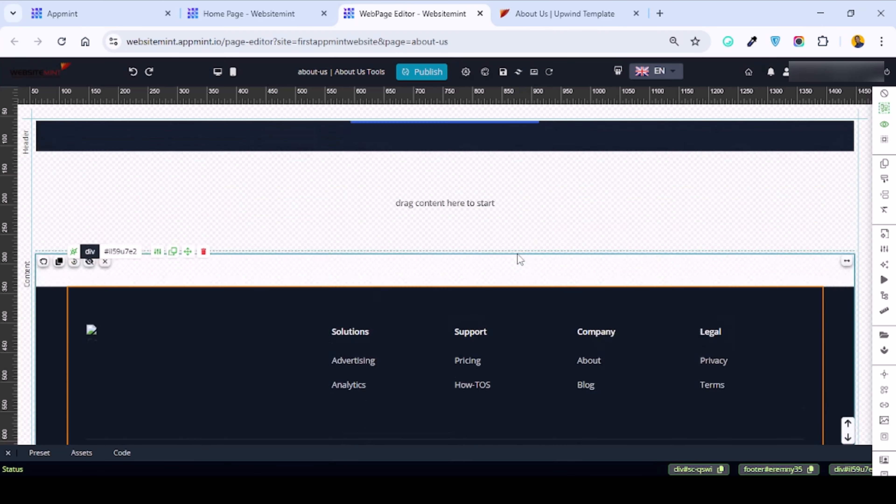
scroll(500, 286, down, 5)
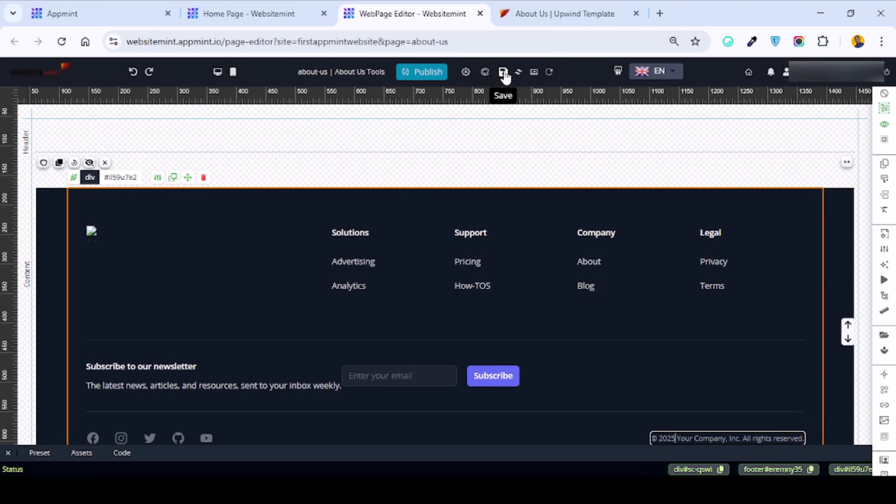
click(504, 72)
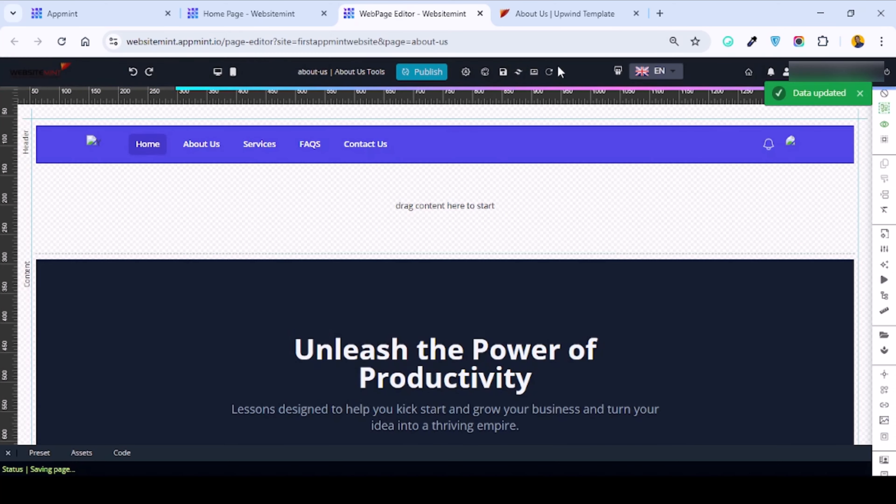
- Switch to the About Us preview, reload it, and check the heading, sign-up button and footer links
click(528, 22)
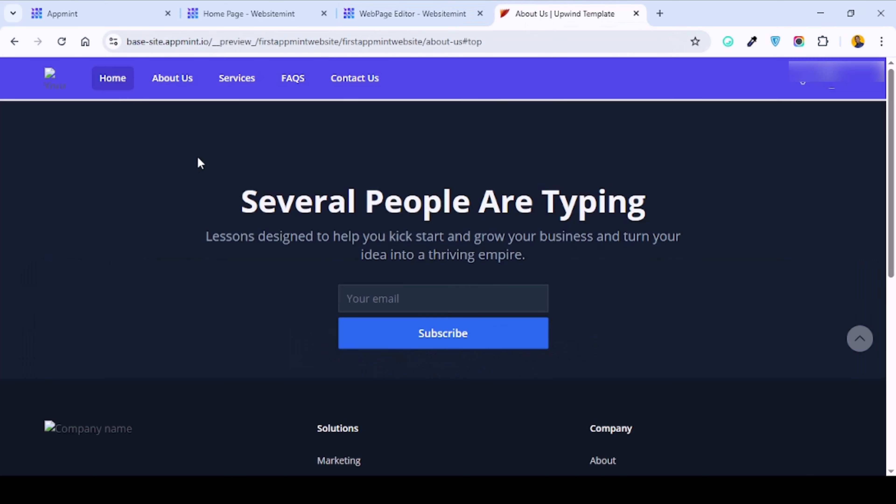
click(64, 49)
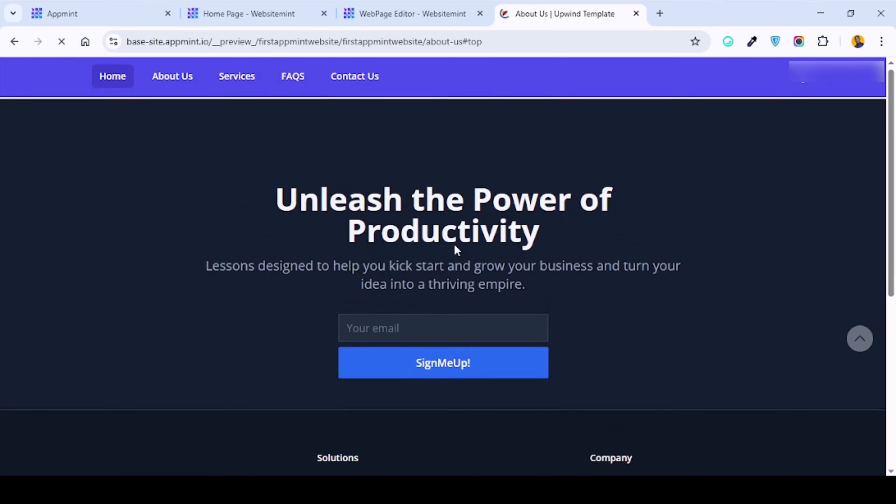
scroll(540, 322, down, 9)
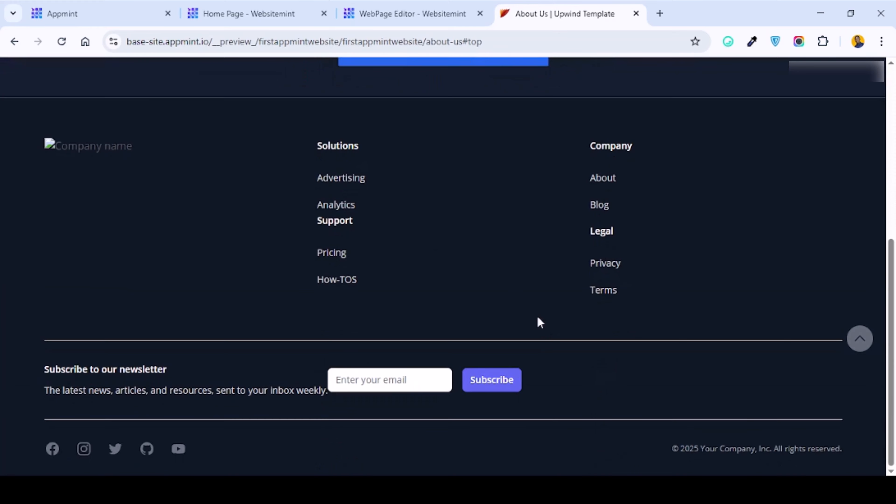
- Return to the page editor and open the image selection for the placeholder logo in the header navigation bar
click(411, 14)
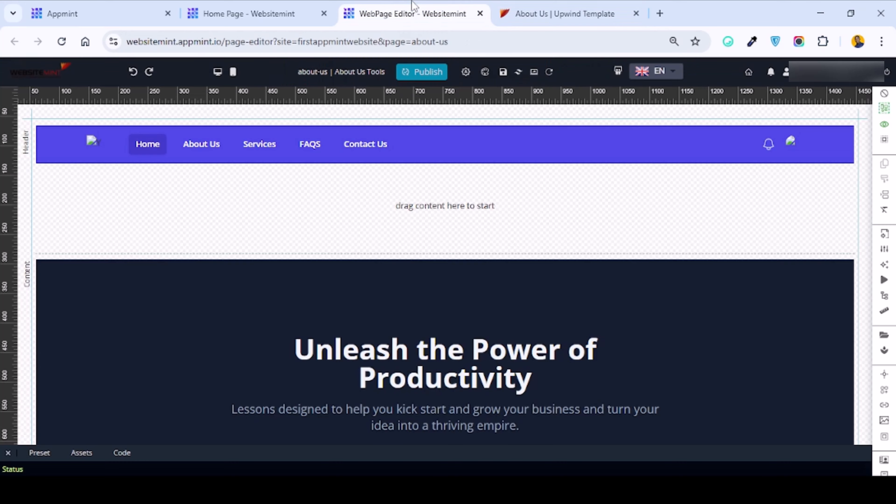
scroll(491, 170, down, 5)
scroll(492, 166, up, 5)
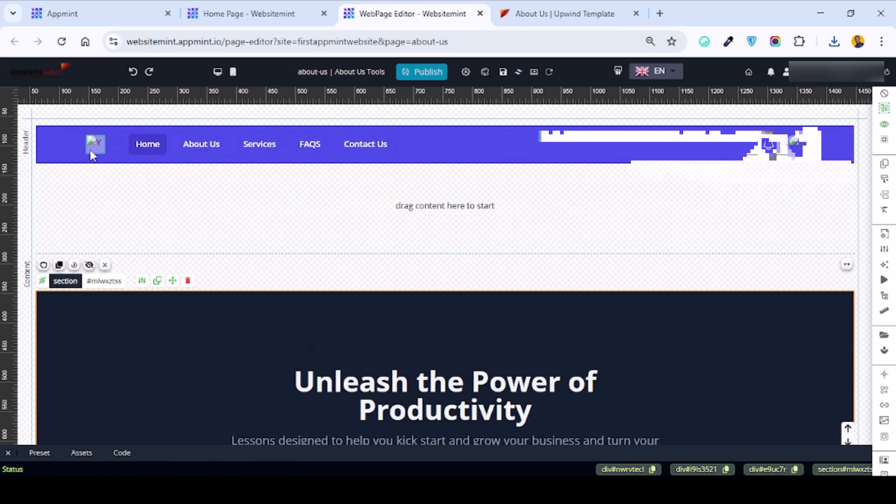
click(97, 145)
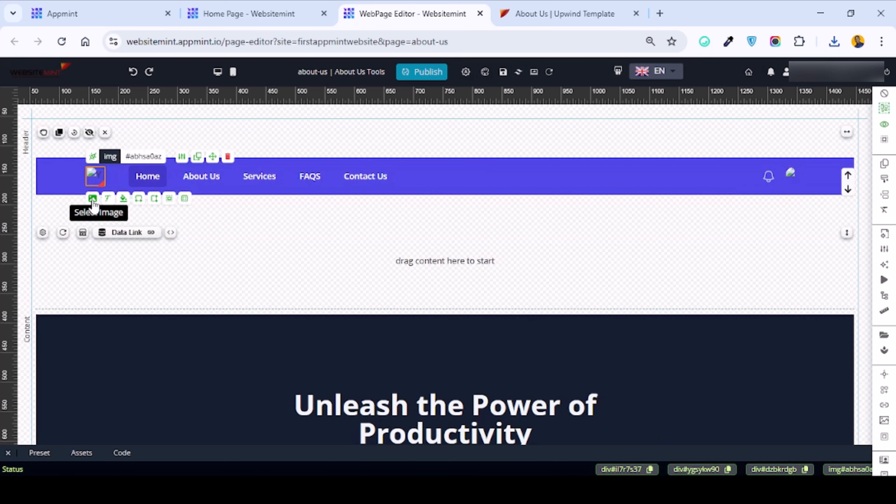
click(93, 199)
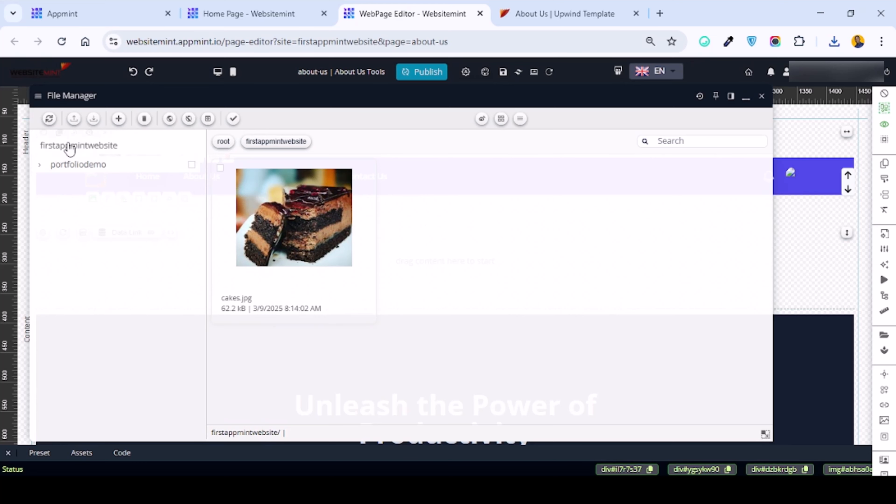
- Upload icons8-book-96.png to the firstappmintwebsite folder and refresh the file list
click(74, 119)
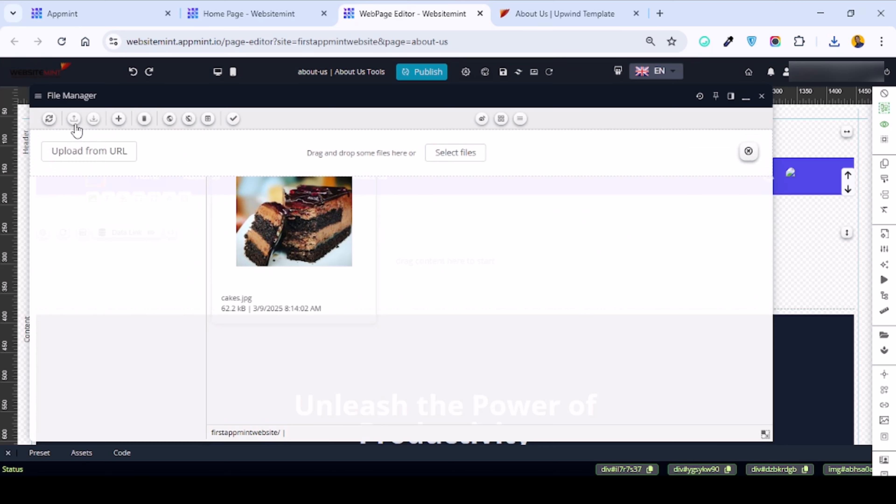
click(461, 157)
click(229, 140)
double_click(230, 141)
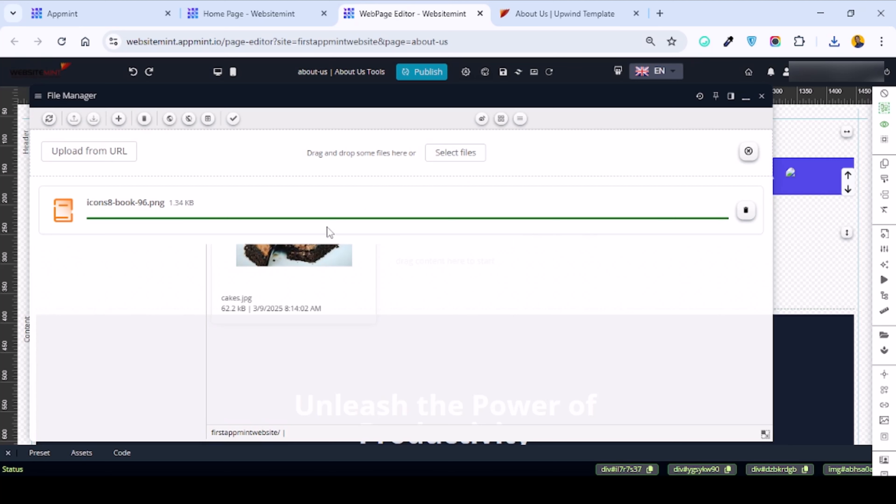
click(49, 119)
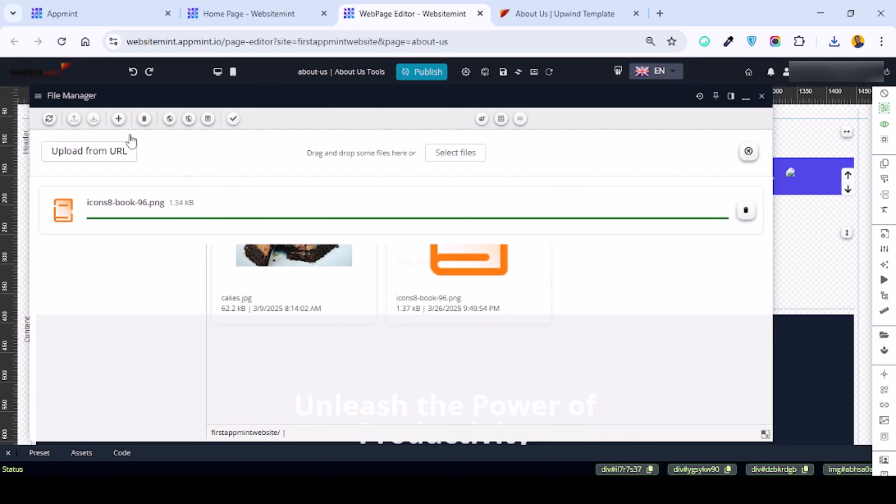
click(81, 126)
- Apply icons8-book-96.png as the header logo image
mouse_move(460, 190)
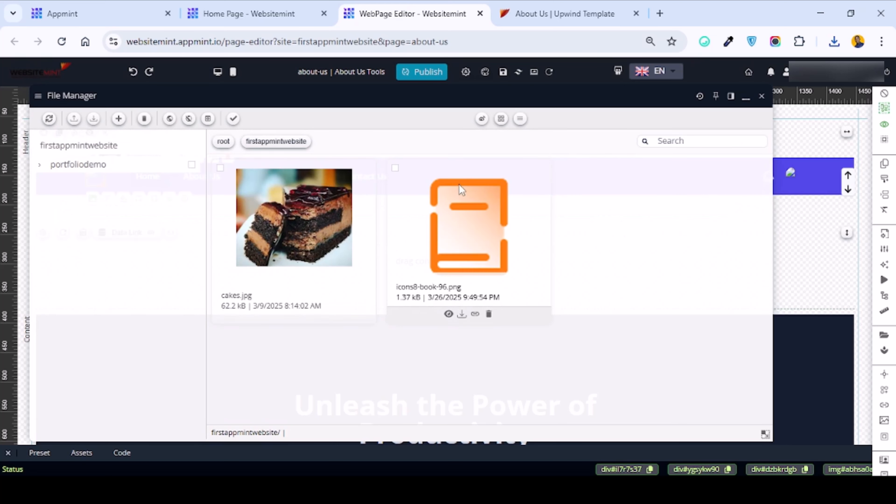
click(395, 168)
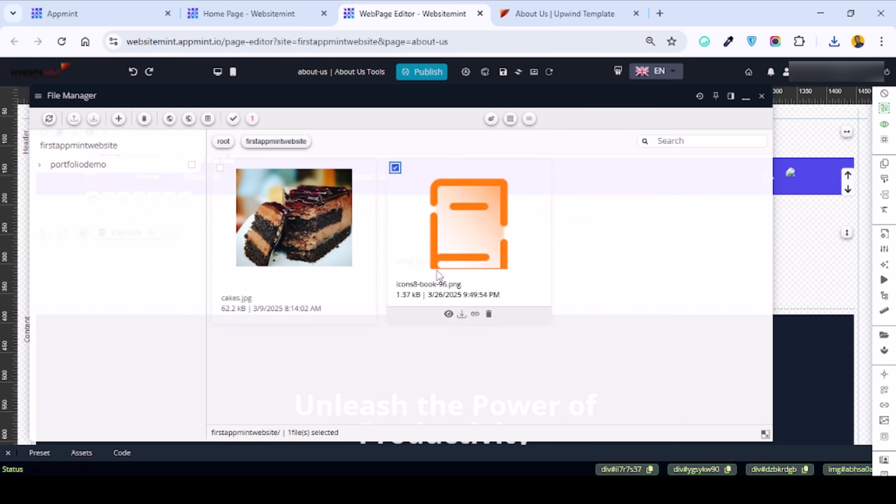
click(234, 119)
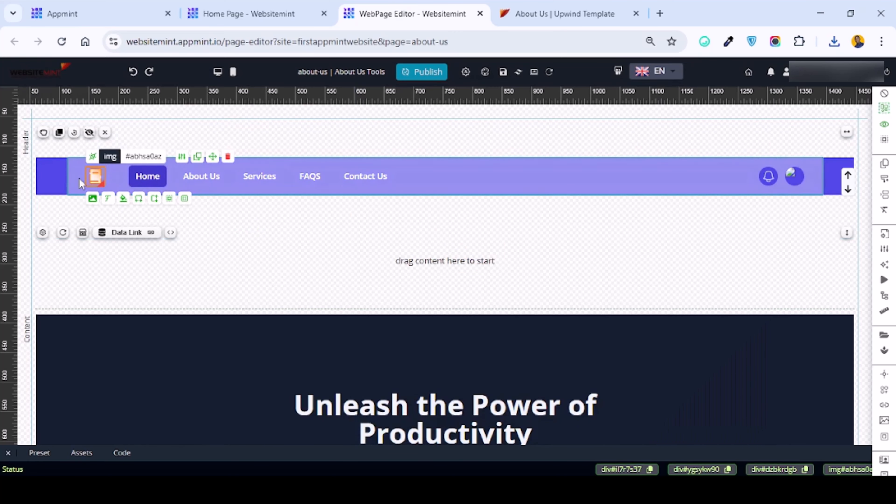
- Save the page and check the header logo and footer in the About Us preview
click(504, 73)
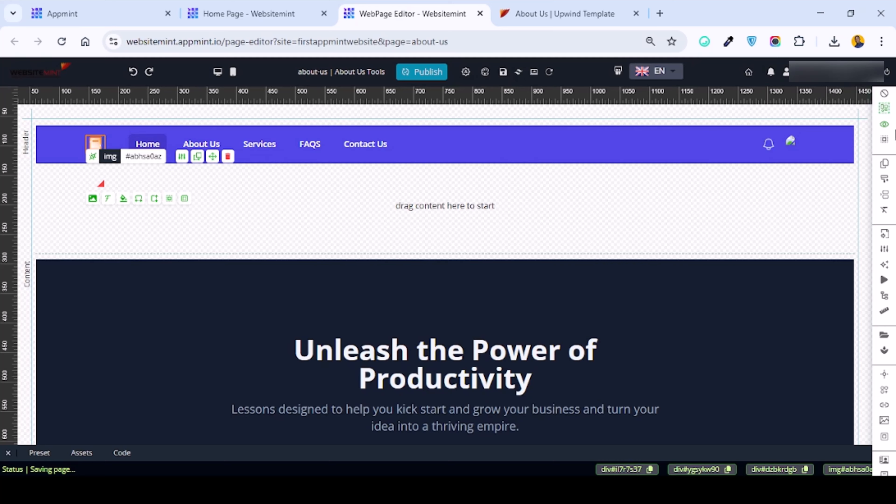
click(565, 13)
scroll(291, 172, up, 5)
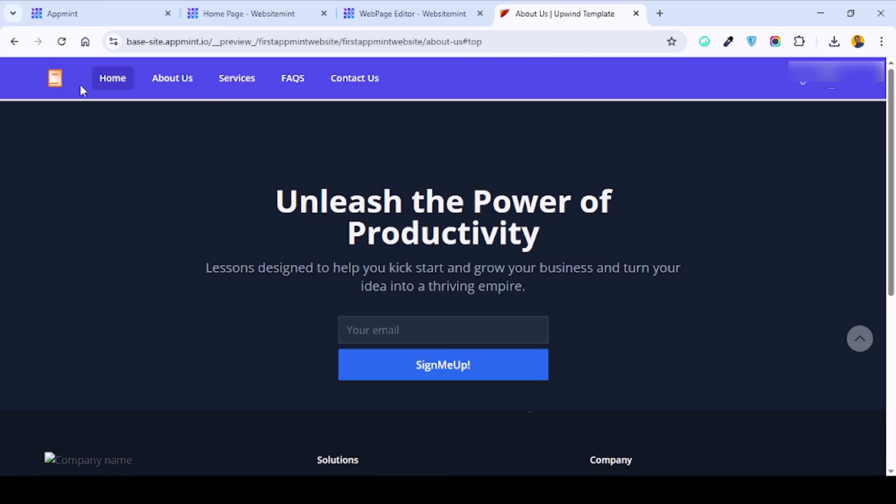
click(417, 5)
click(563, 17)
scroll(467, 222, down, 6)
scroll(467, 221, up, 3)
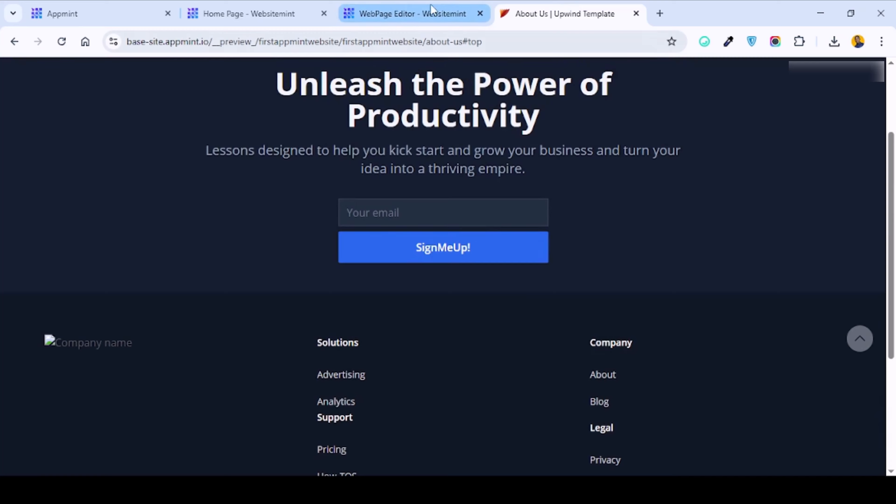
- Return to the page editor and replace the footer's placeholder logo with icons8-book-96.png
click(433, 13)
scroll(240, 307, down, 3)
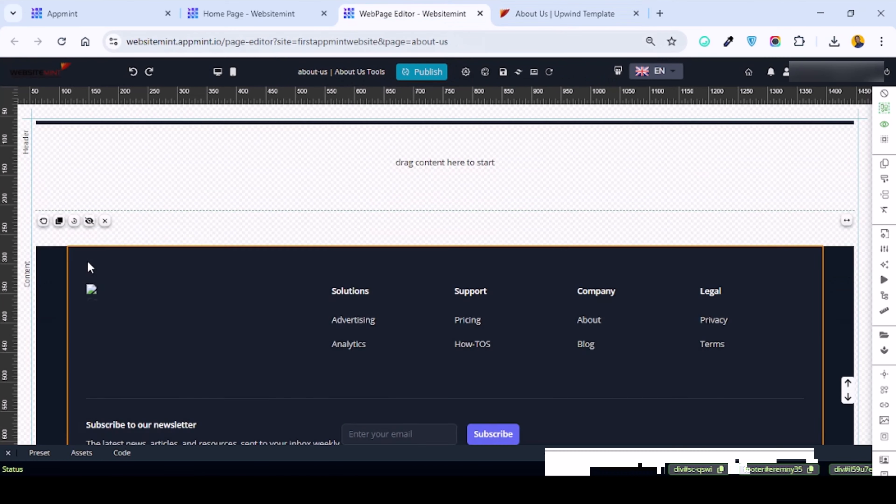
click(93, 291)
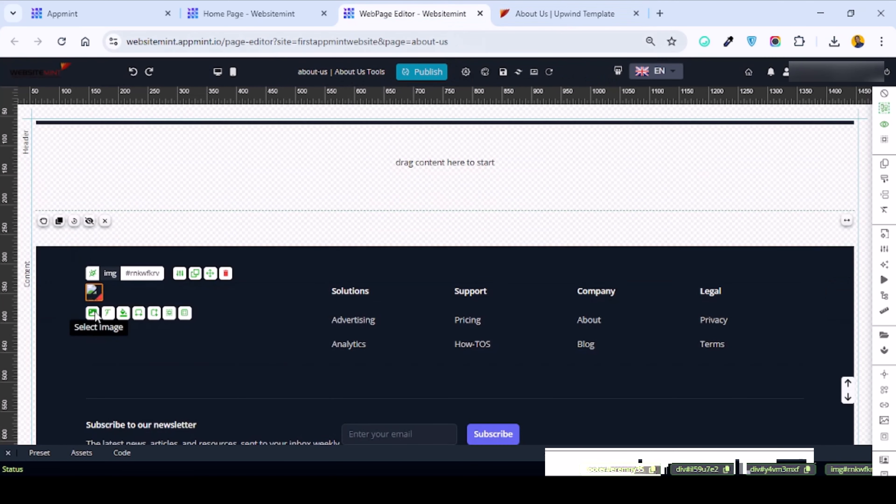
click(93, 313)
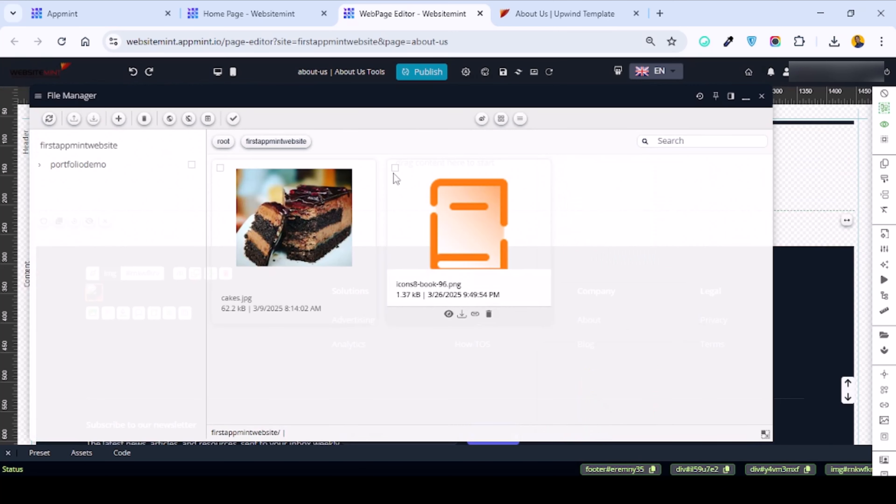
click(395, 168)
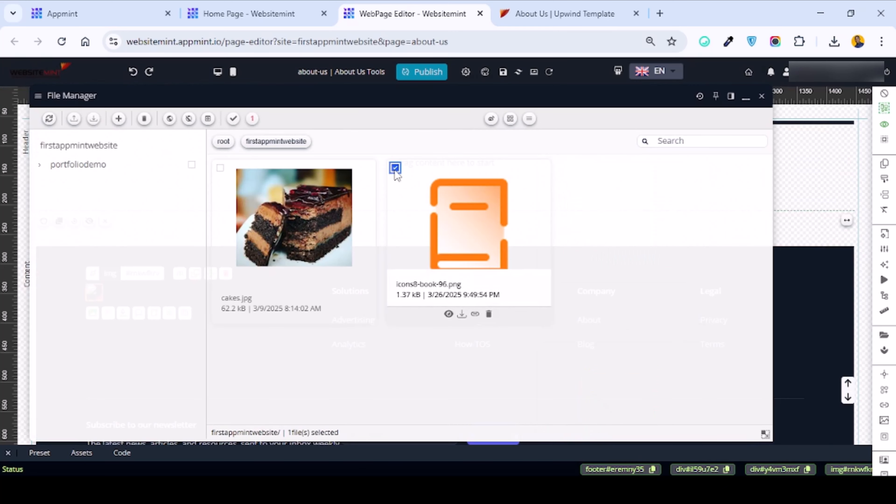
click(233, 119)
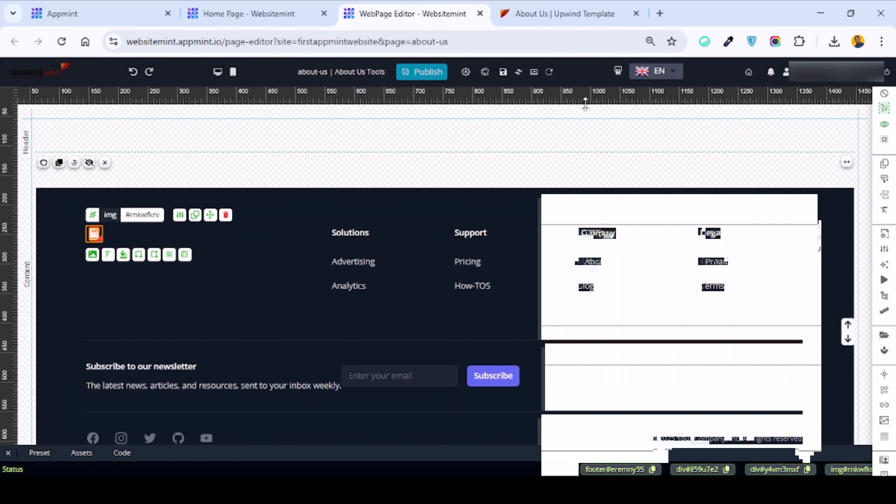
- Save the page and reload the About Us preview to check the footer logo
click(504, 72)
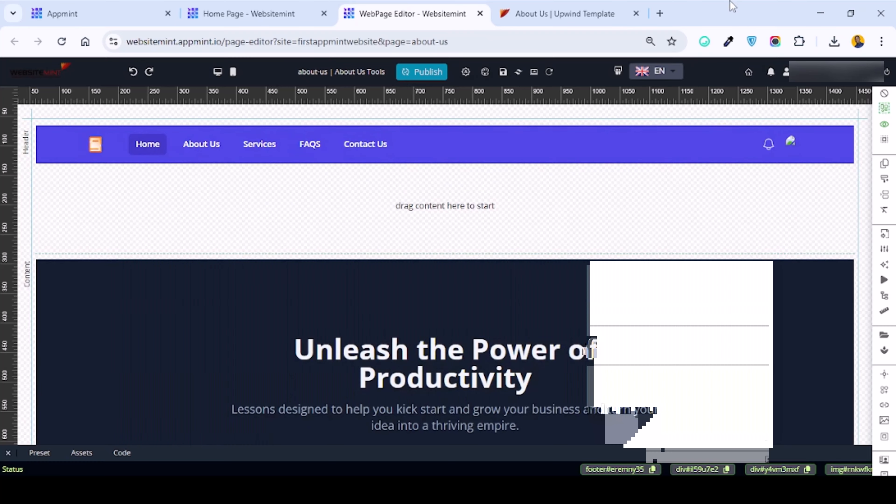
click(601, 6)
click(60, 42)
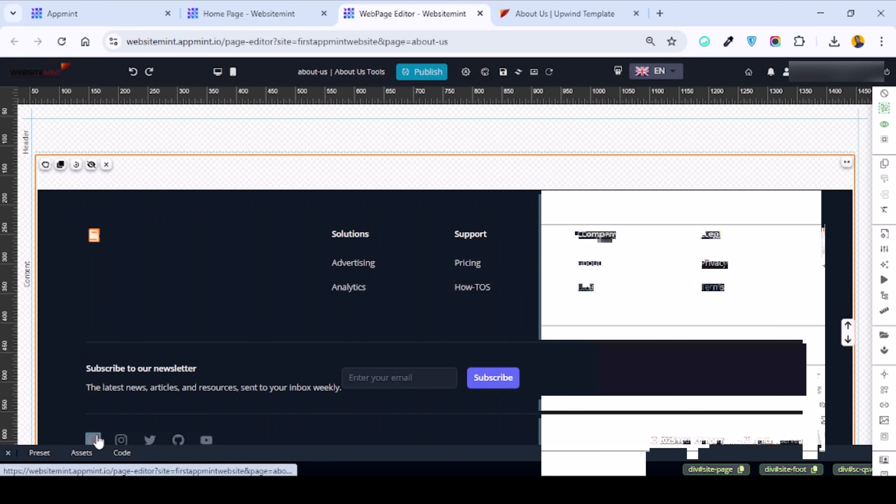
click(100, 440)
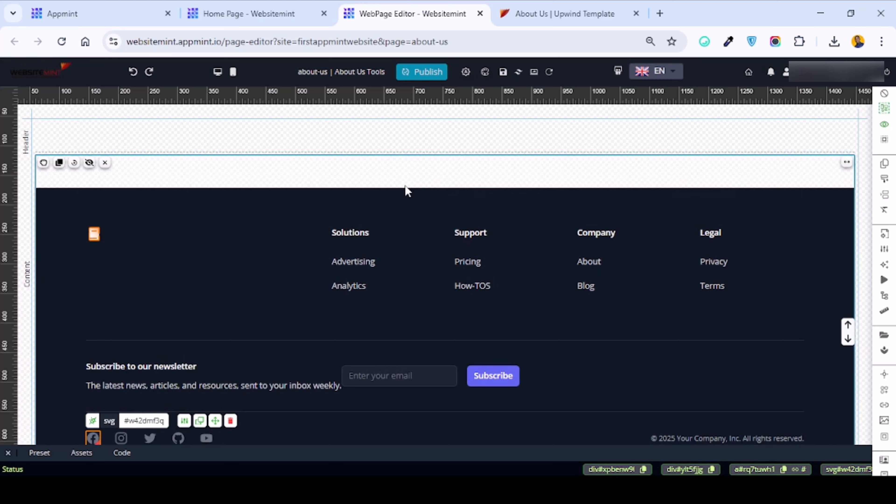
scroll(366, 210, up, 6)
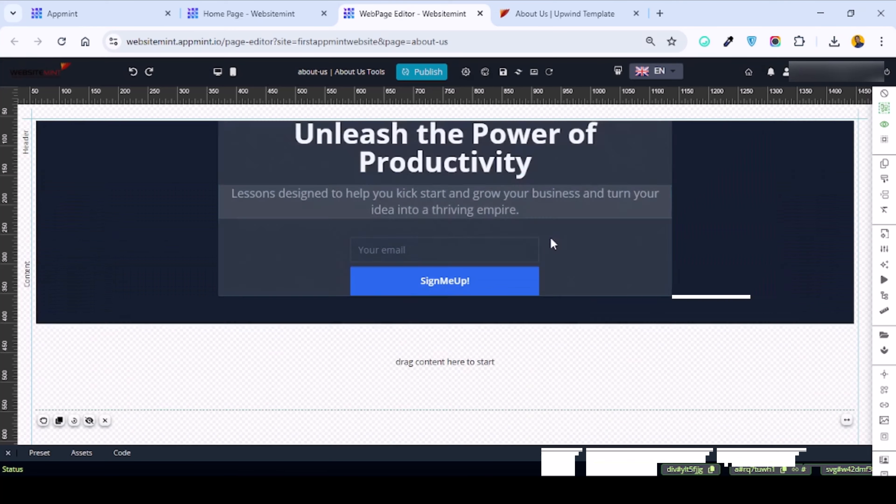
scroll(553, 244, up, 5)
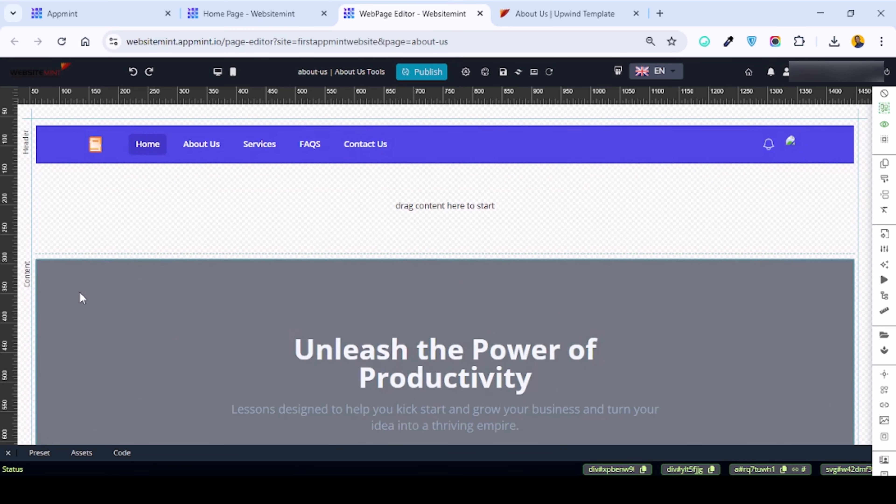
scroll(112, 286, down, 3)
scroll(144, 270, up, 3)
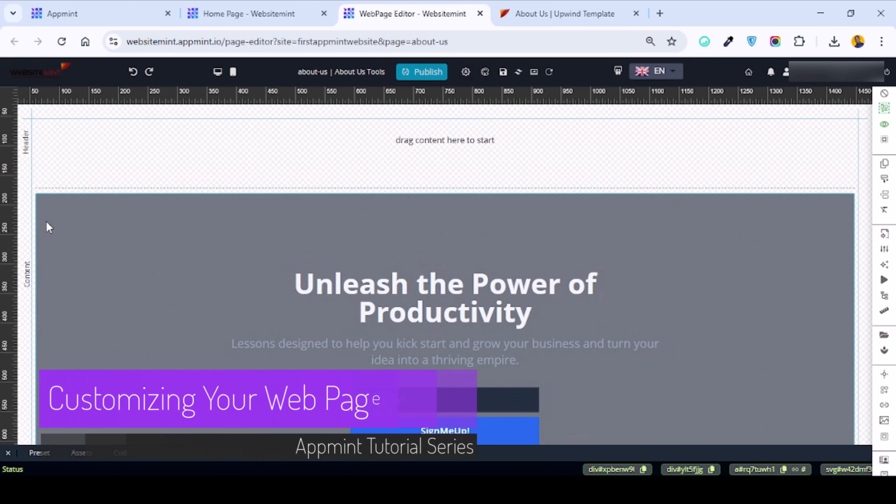
- Select the outer section around the "Unleash the Power of Productivity" block and open its background style settings
click(49, 228)
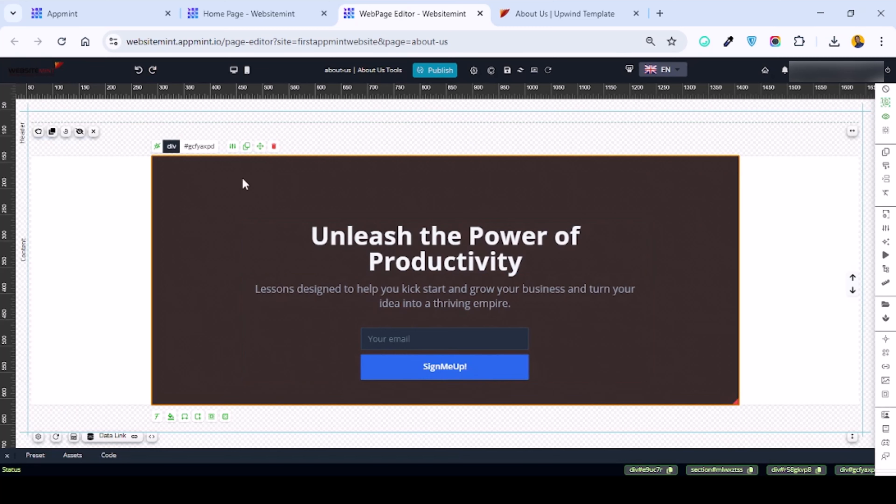
click(74, 228)
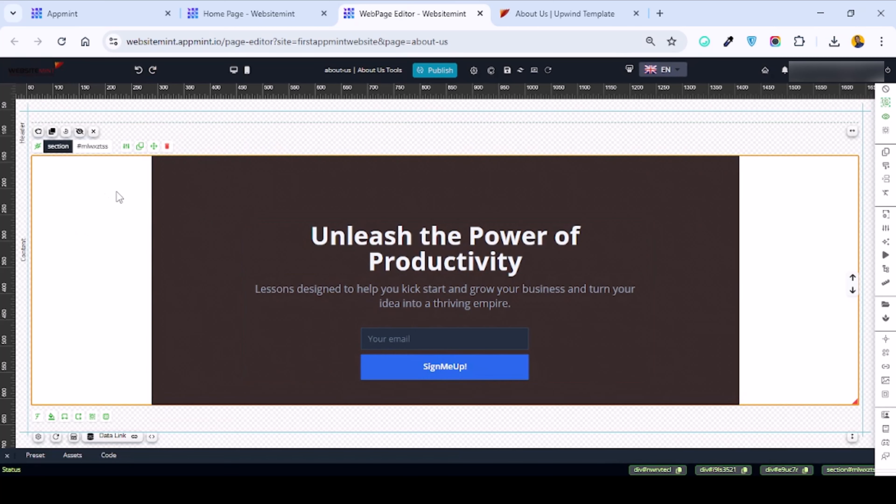
click(314, 201)
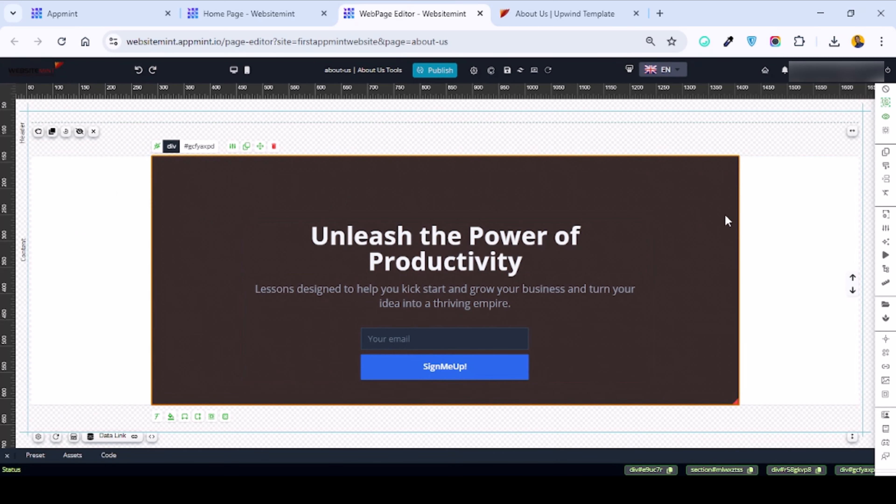
click(78, 206)
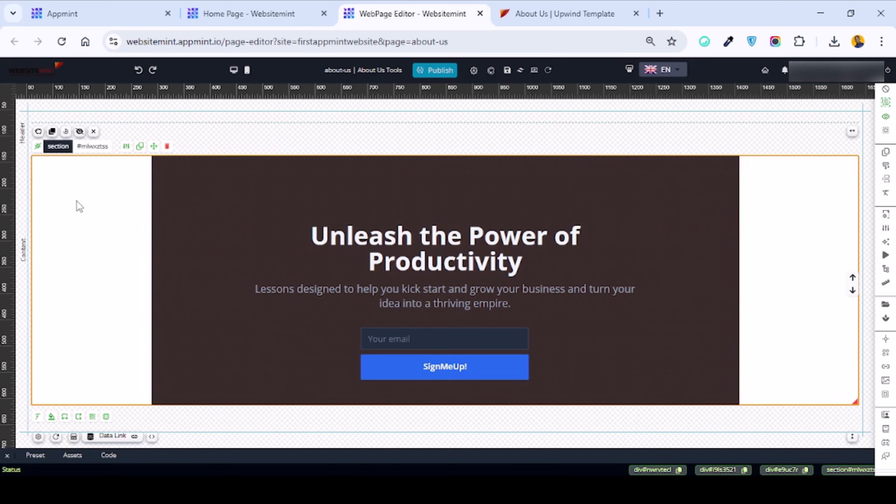
click(127, 147)
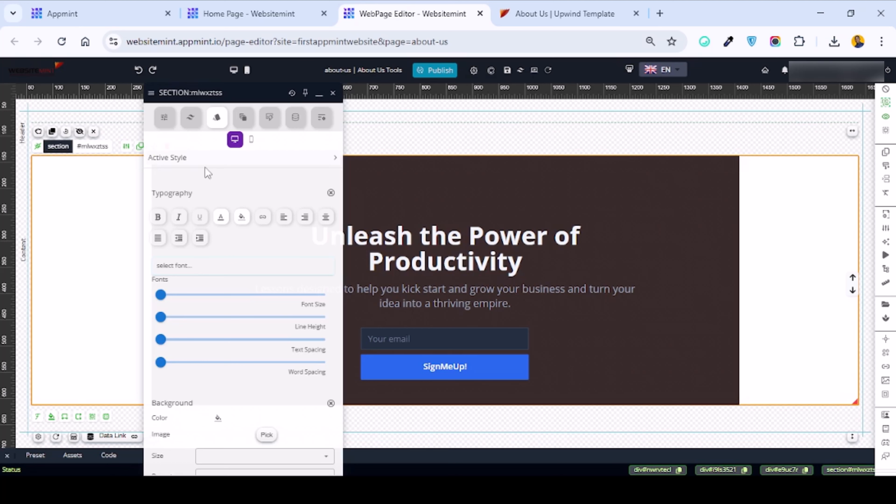
click(170, 122)
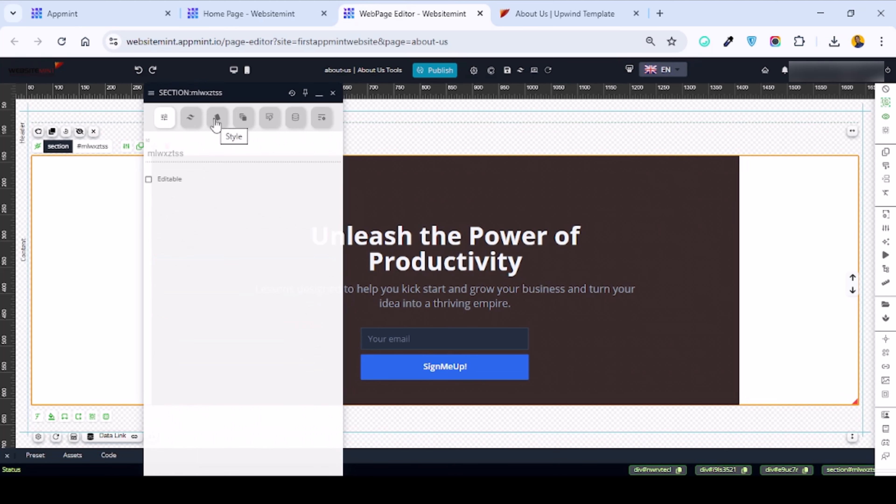
click(215, 122)
scroll(204, 278, down, 7)
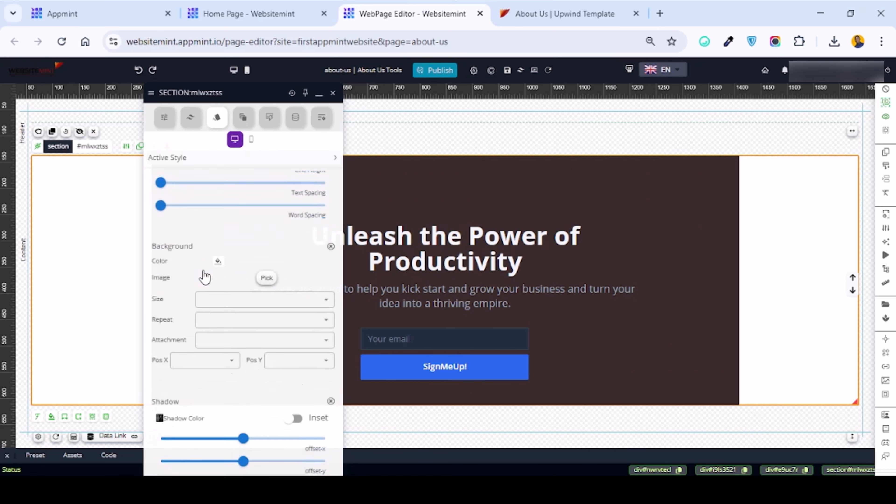
scroll(204, 244, up, 2)
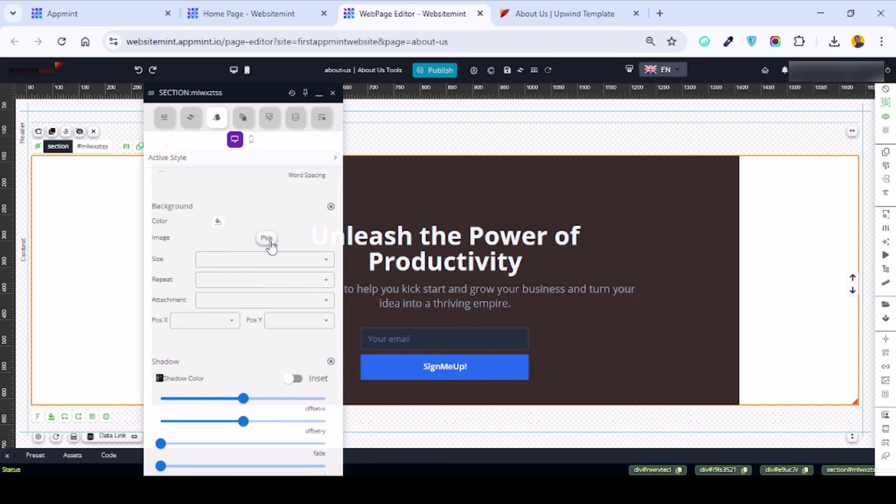
- Set the outer section's background color to blue 2F4DDD, copy the hex code and close the settings
click(218, 222)
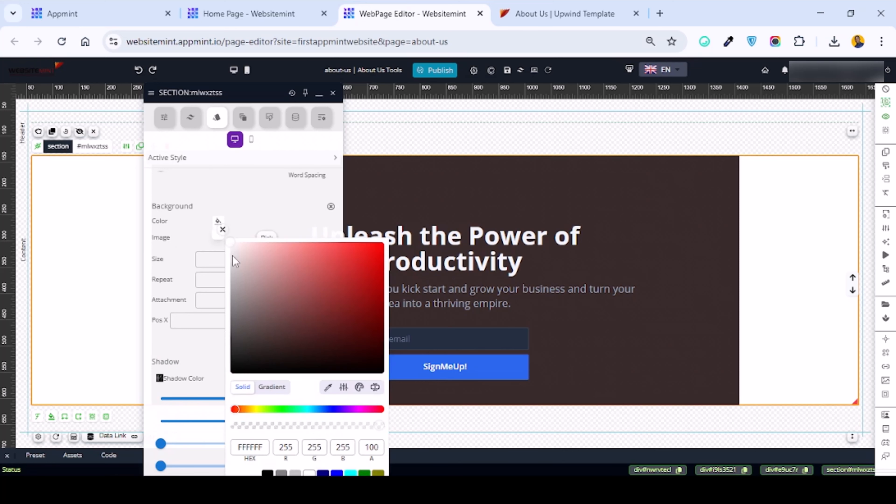
mouse_move(245, 250)
mouse_down()
mouse_move(257, 258)
mouse_move(260, 289)
mouse_move(283, 296)
mouse_move(291, 281)
mouse_move(312, 300)
mouse_up()
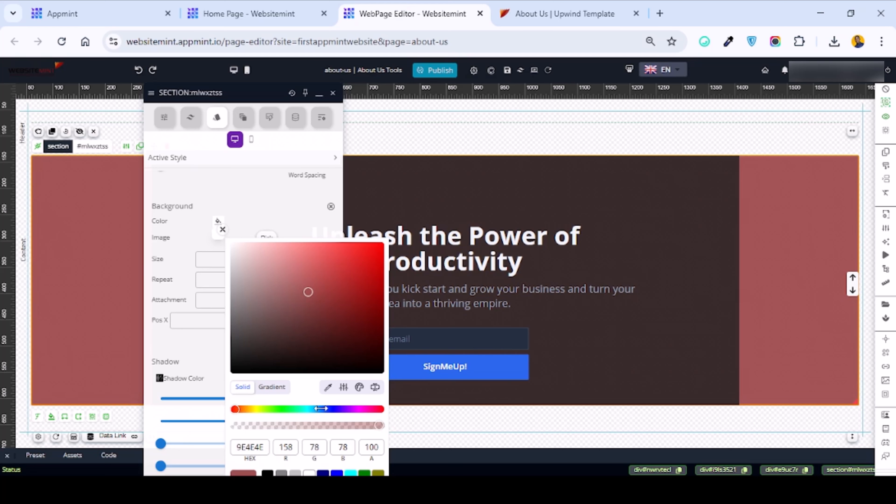
drag(321, 409, 333, 409)
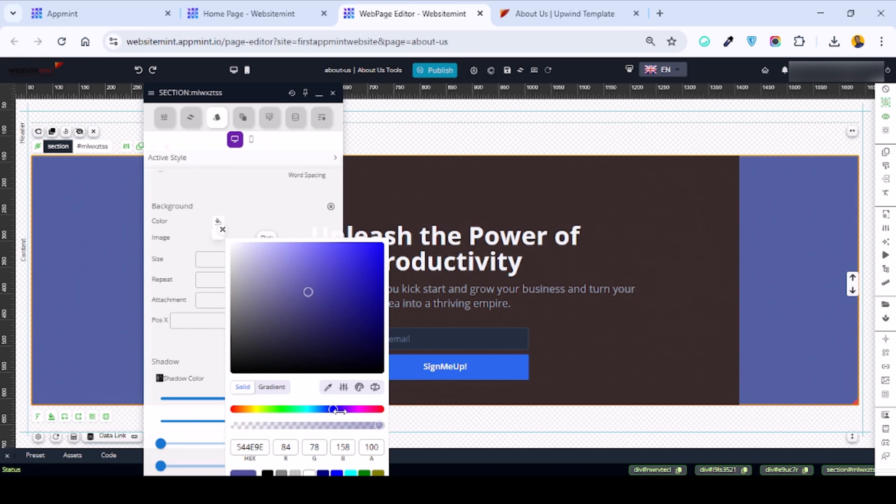
mouse_move(340, 274)
mouse_down()
mouse_move(341, 294)
mouse_move(352, 261)
mouse_up()
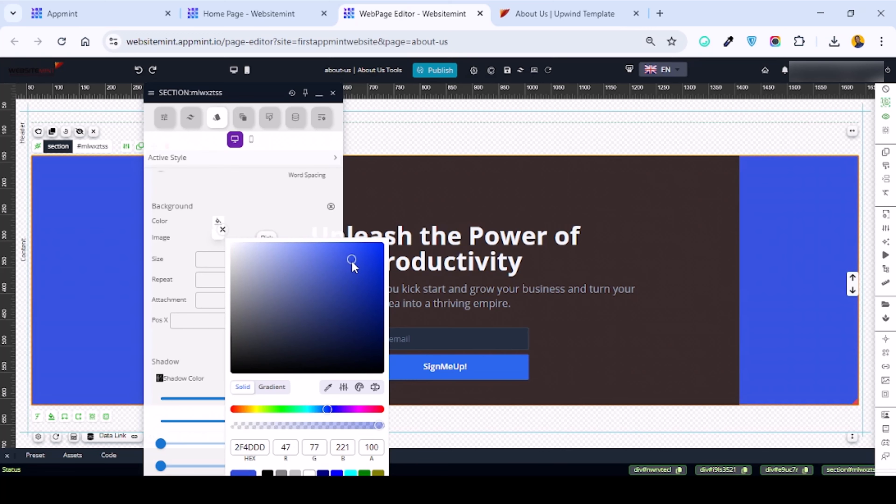
double_click(262, 445)
key(ctrl+c)
click(333, 92)
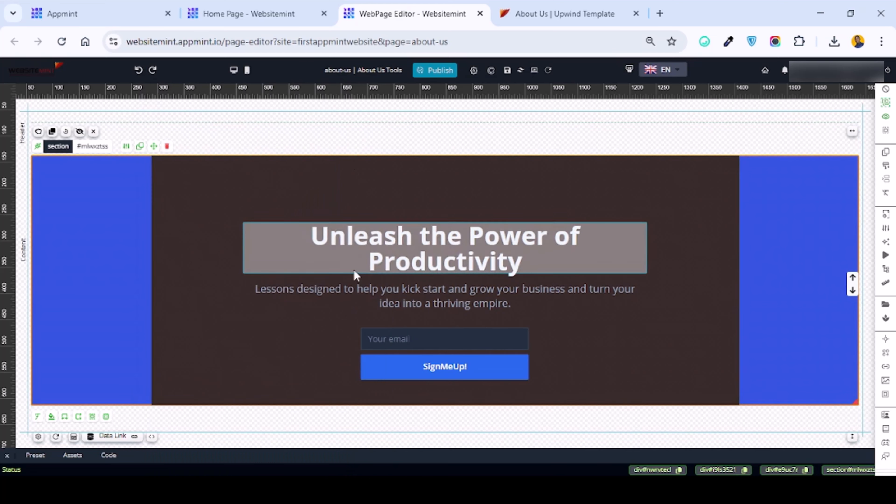
- Recolor the background of the inner container holding the heading and signup form to the matching blue, using the copied hex code 2F4DDD
click(178, 192)
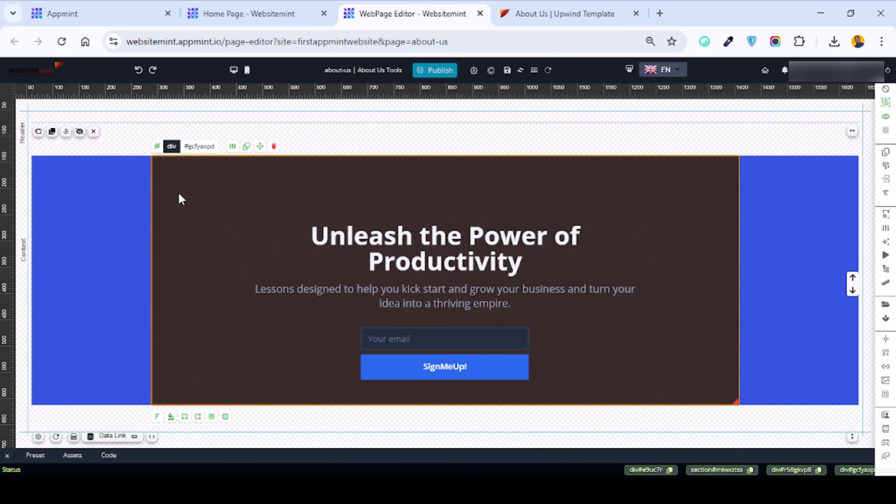
click(233, 147)
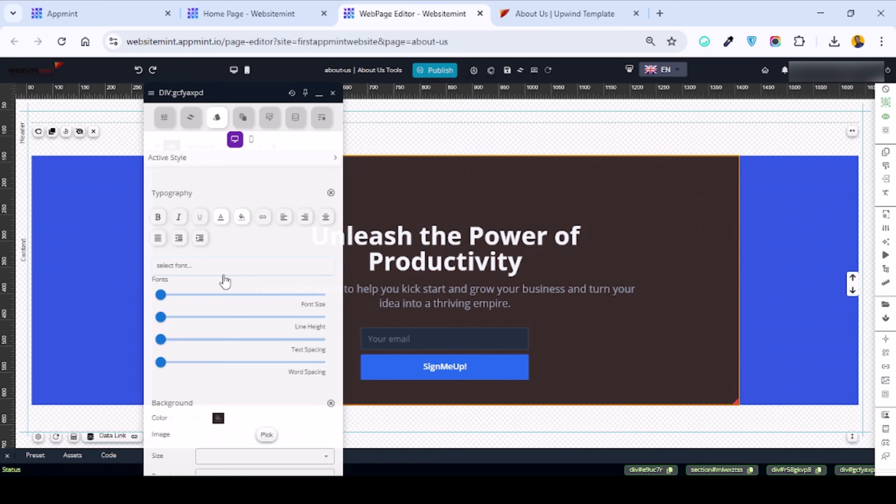
scroll(227, 293, down, 3)
click(218, 287)
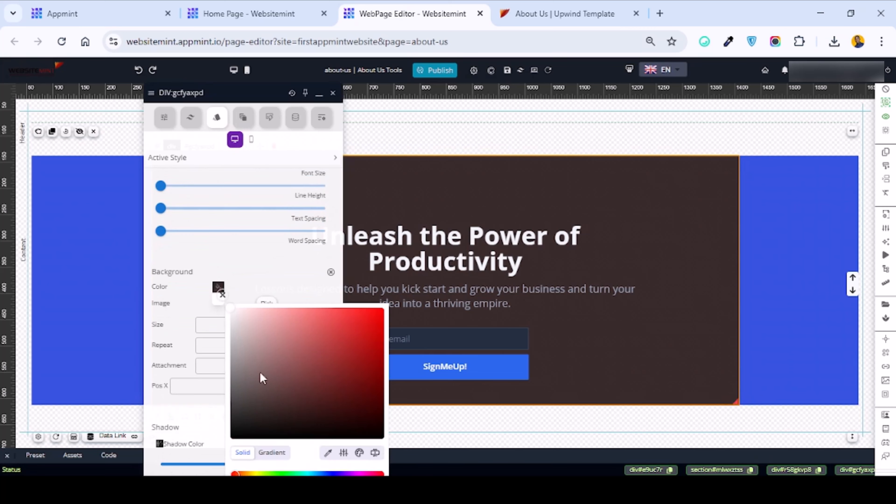
key(ctrl+minus)
key(ctrl+minus)
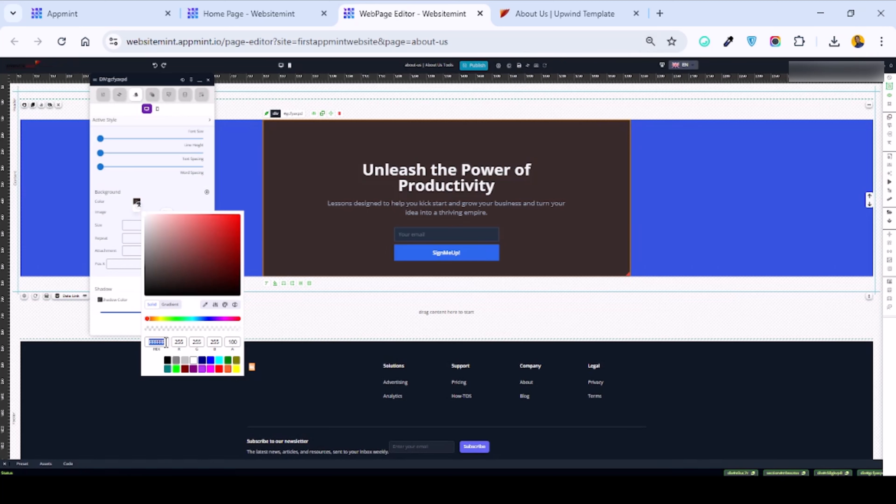
key(ctrl+v)
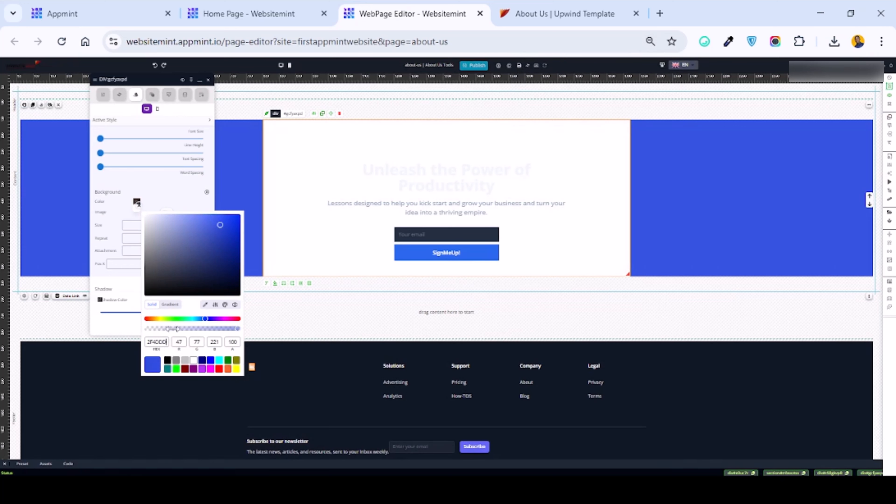
click(220, 227)
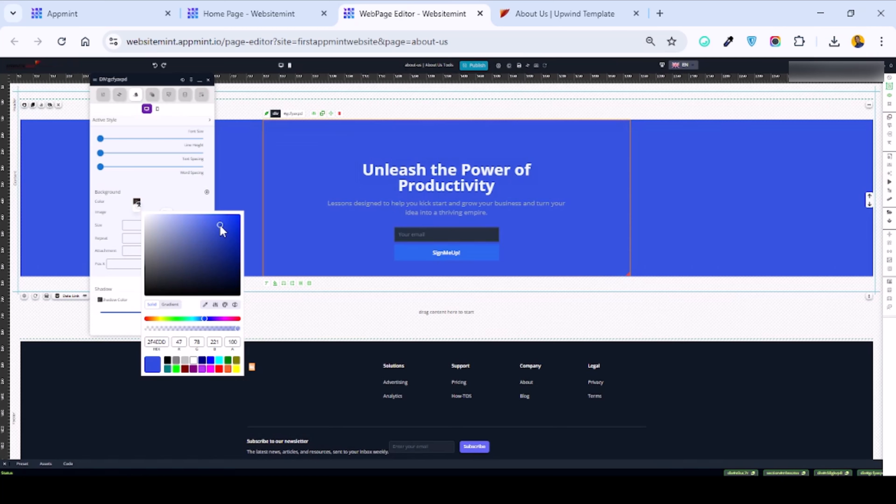
click(243, 157)
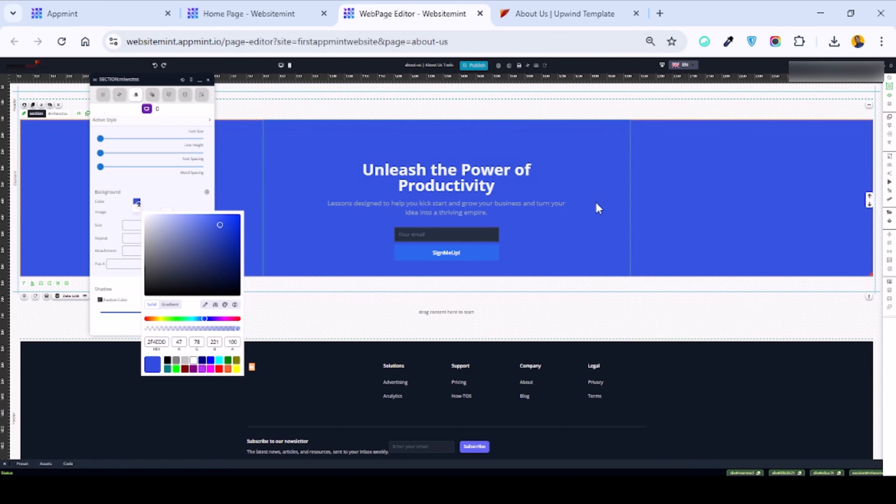
key(ctrl+plus)
key(ctrl+plus)
key(ctrl+plus)
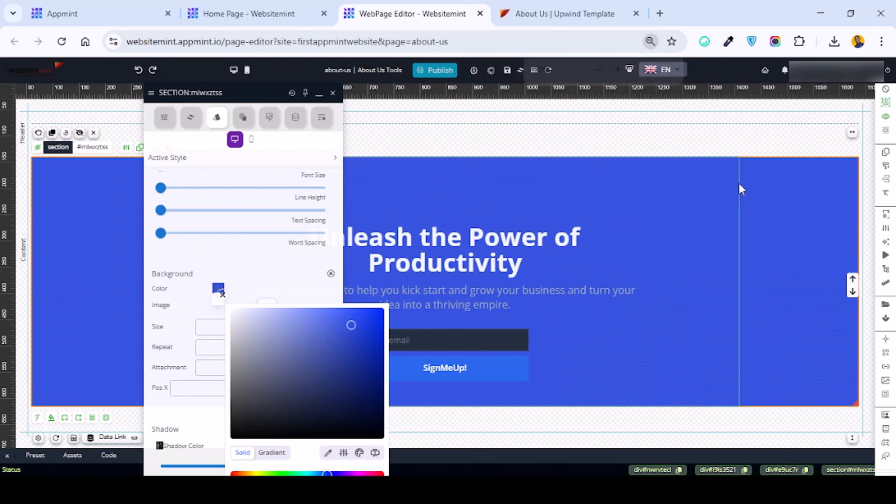
- Select the "Unleash the Power of Productivity" heading text and open the font list in its style settings
click(541, 255)
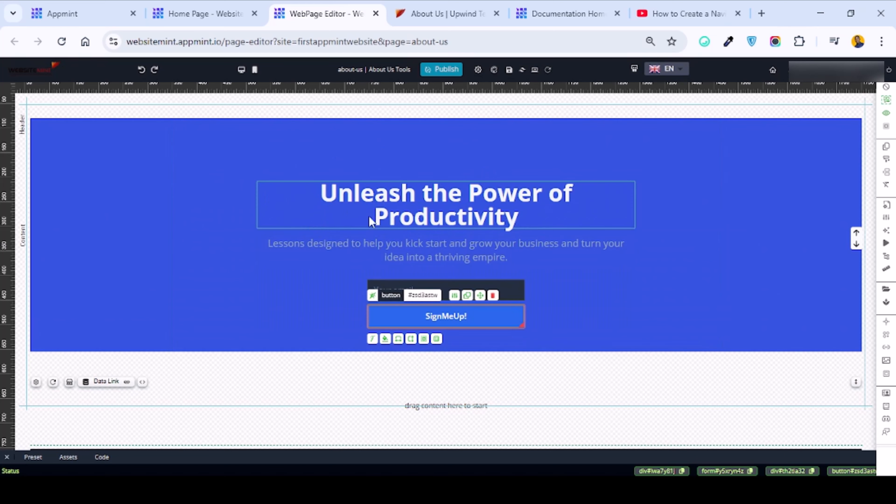
click(496, 197)
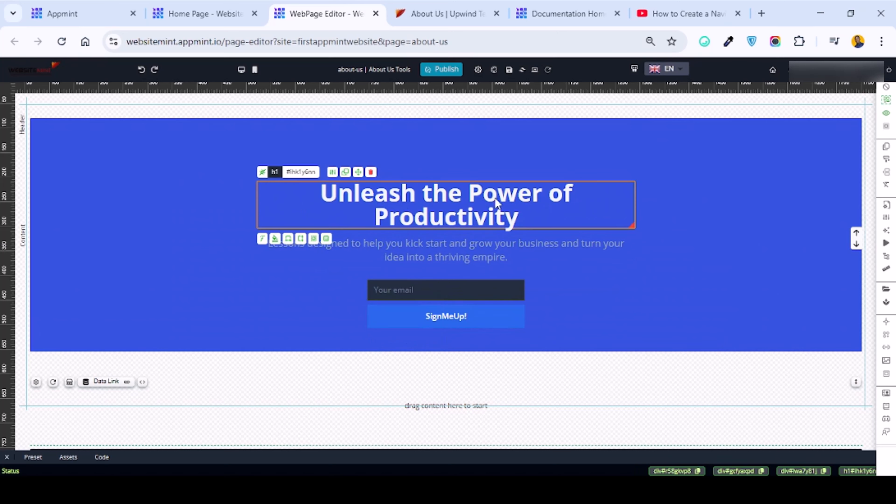
triple_click(395, 212)
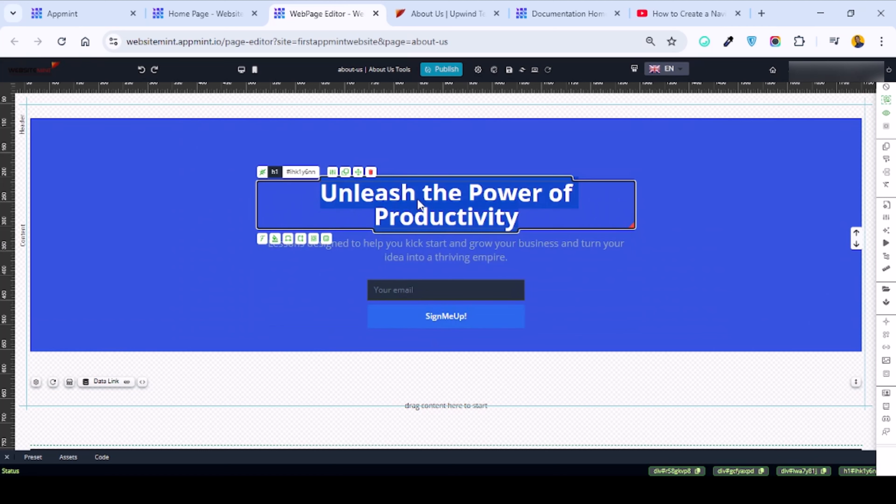
click(261, 240)
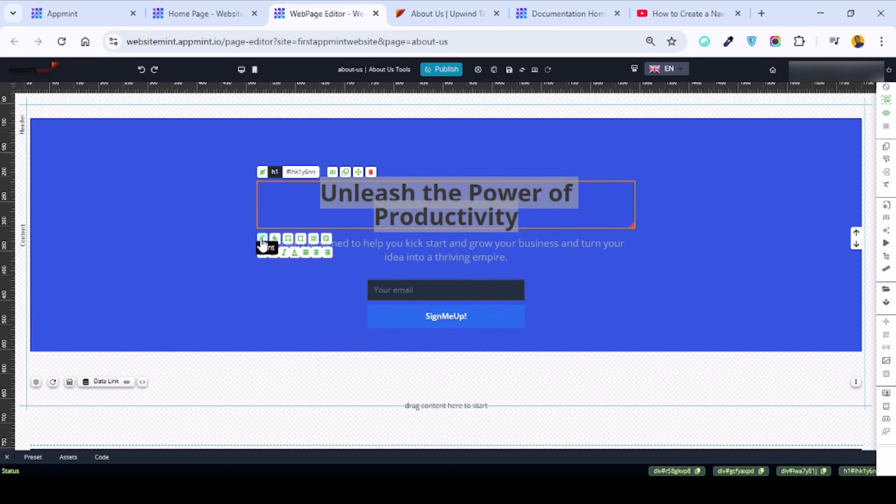
click(333, 175)
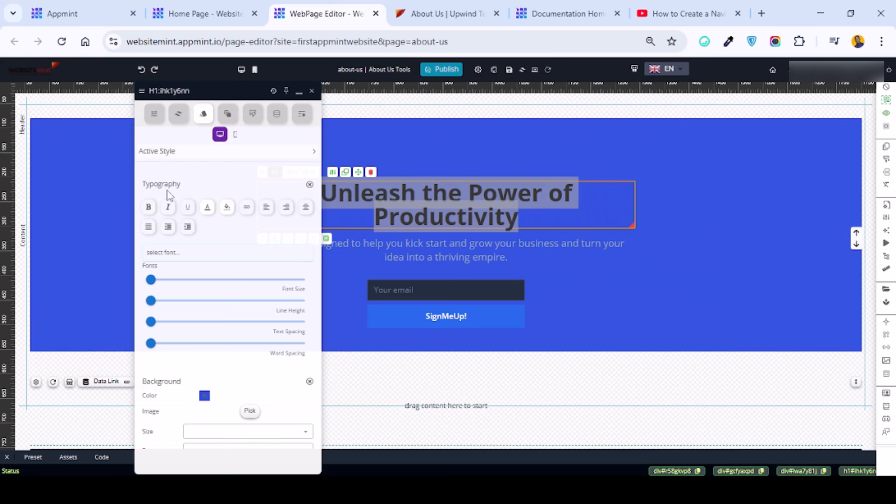
click(170, 254)
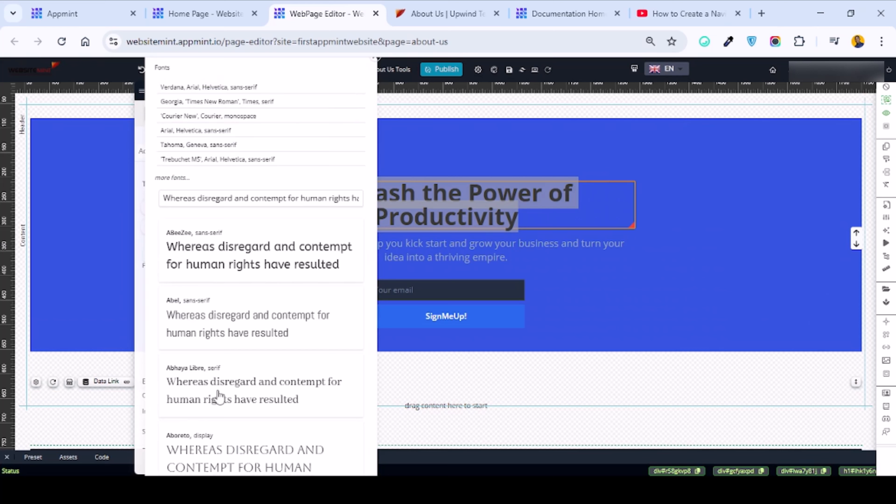
- Set the heading's font to Aclonica, close the font list and style settings, and deselect the heading
scroll(220, 397, down, 2)
scroll(222, 370, up, 2)
scroll(262, 281, down, 2)
scroll(282, 286, up, 2)
scroll(254, 280, down, 2)
scroll(250, 281, up, 2)
scroll(250, 281, down, 5)
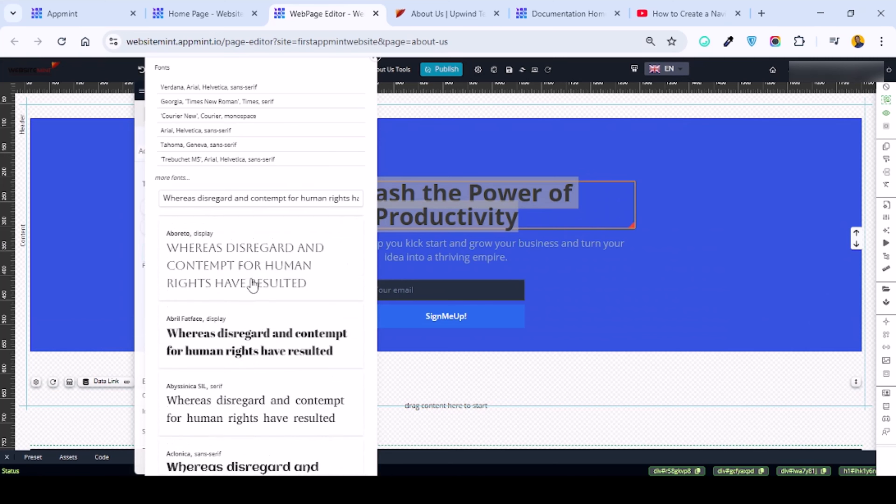
scroll(248, 309, down, 3)
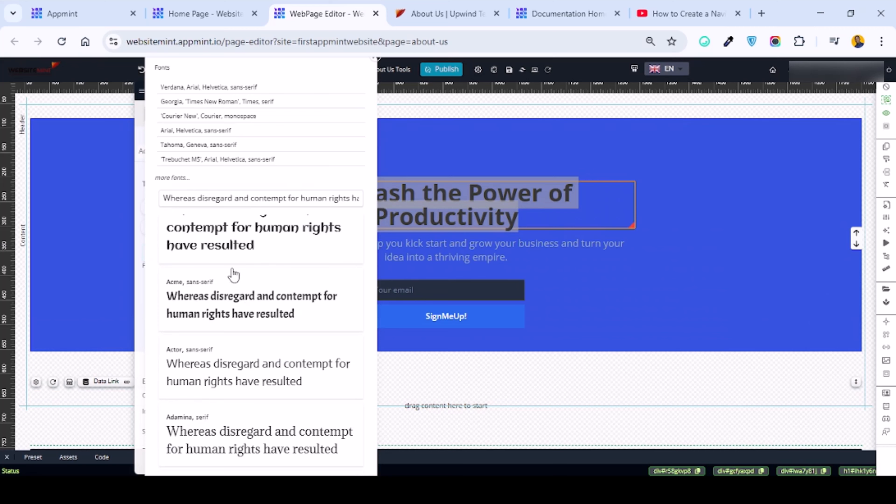
scroll(234, 275, up, 2)
click(250, 308)
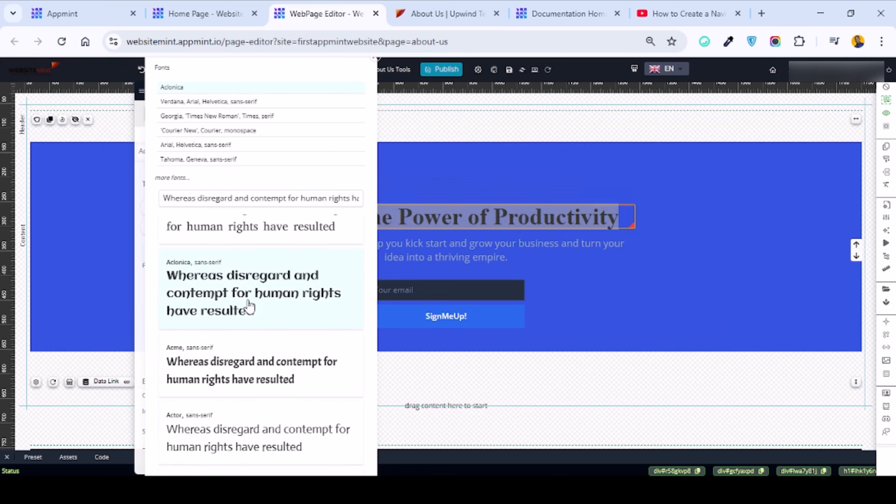
click(686, 260)
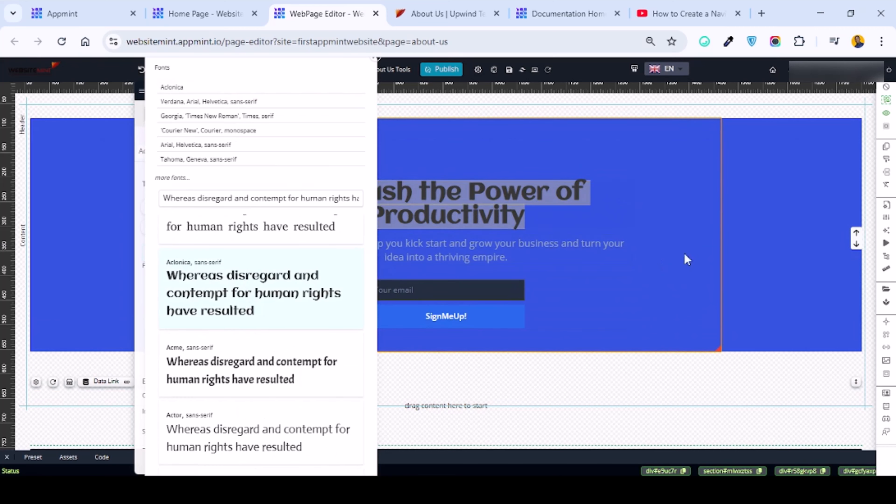
click(376, 60)
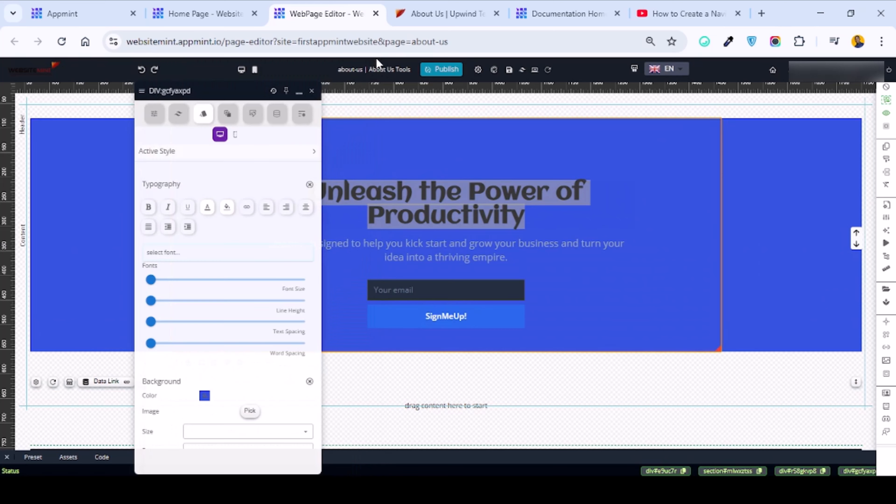
click(312, 91)
click(782, 195)
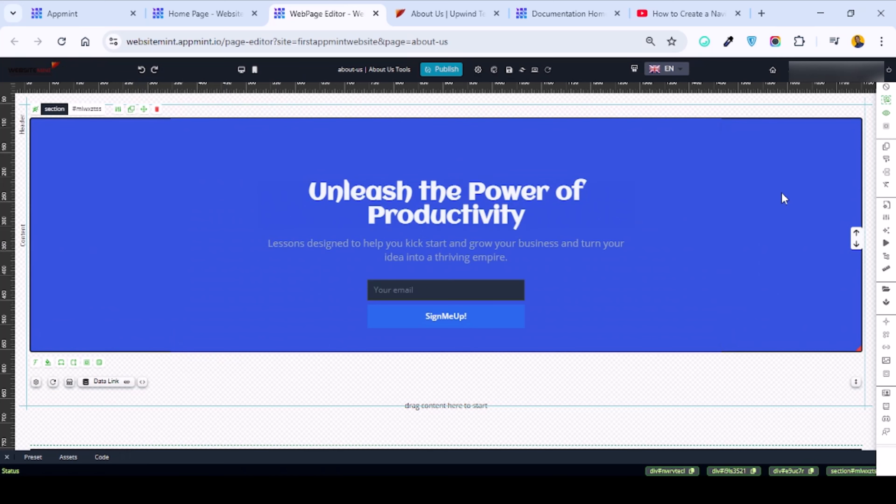
- Save the page, reload the About Us preview to check the heading's font, and return to the page editor
click(509, 71)
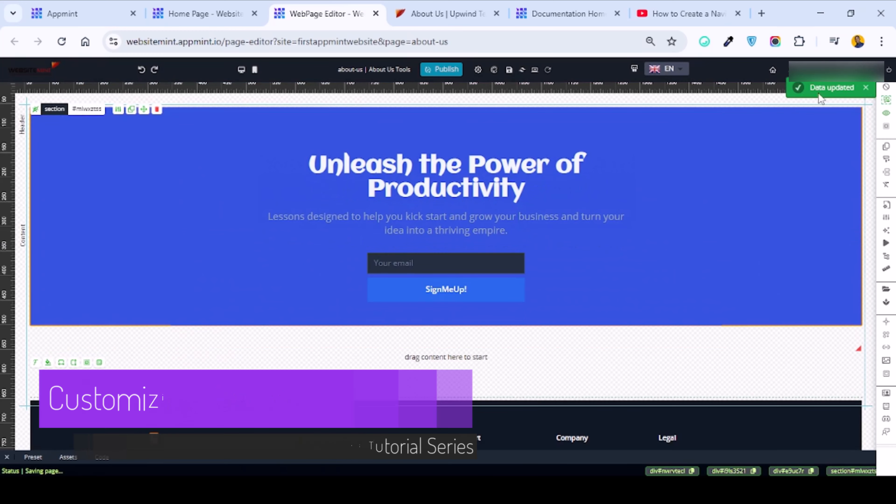
click(446, 9)
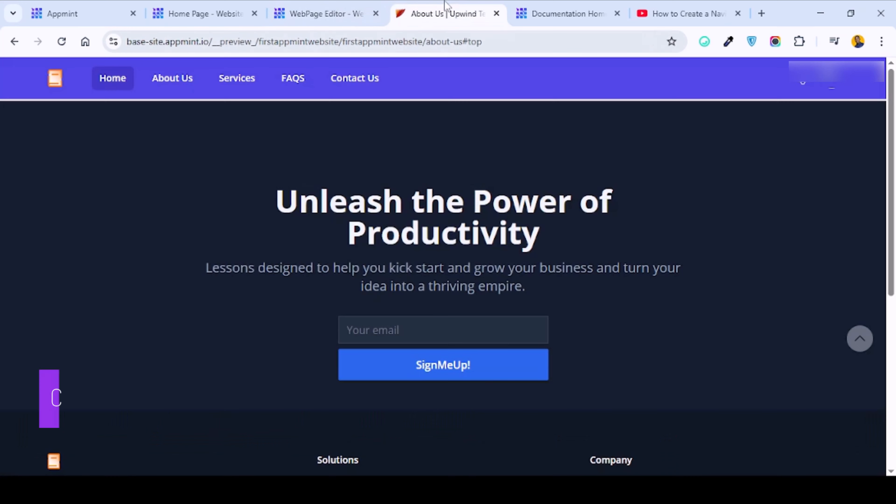
click(62, 41)
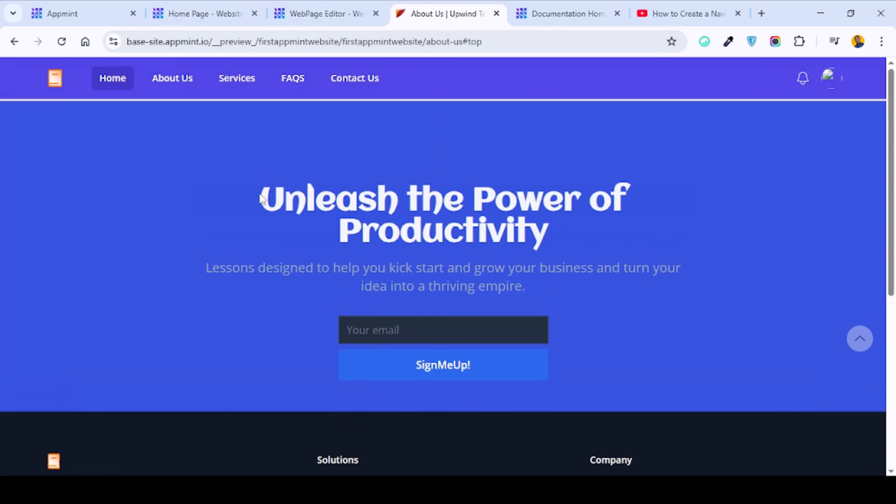
drag(285, 200, 334, 208)
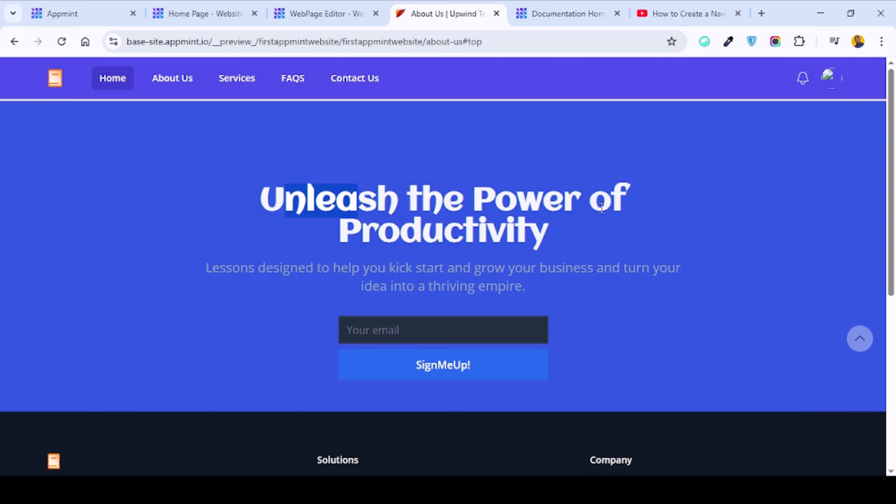
click(383, 6)
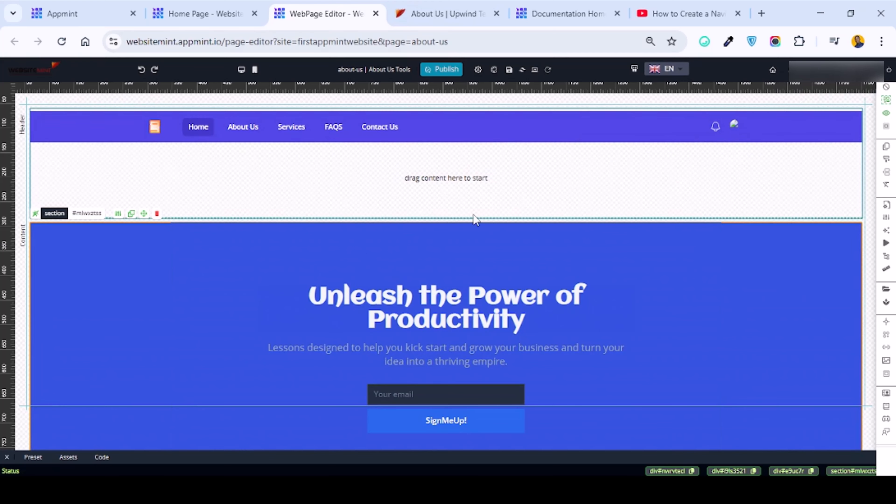
click(154, 127)
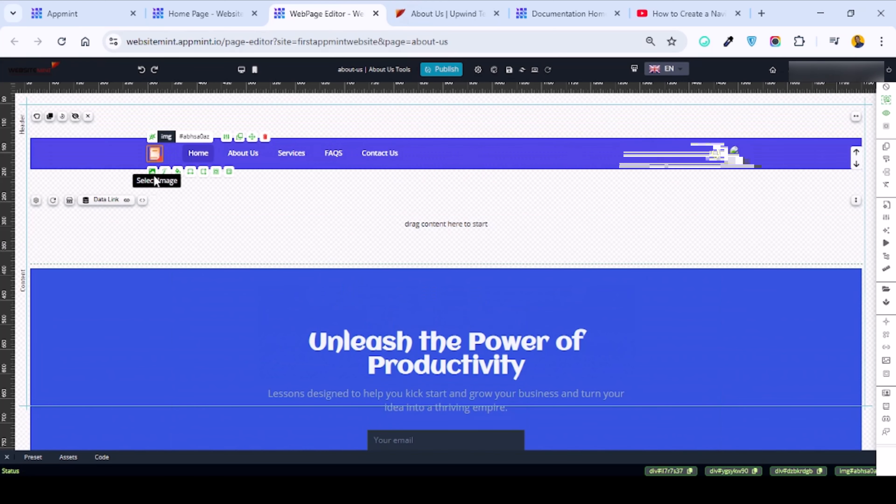
click(154, 176)
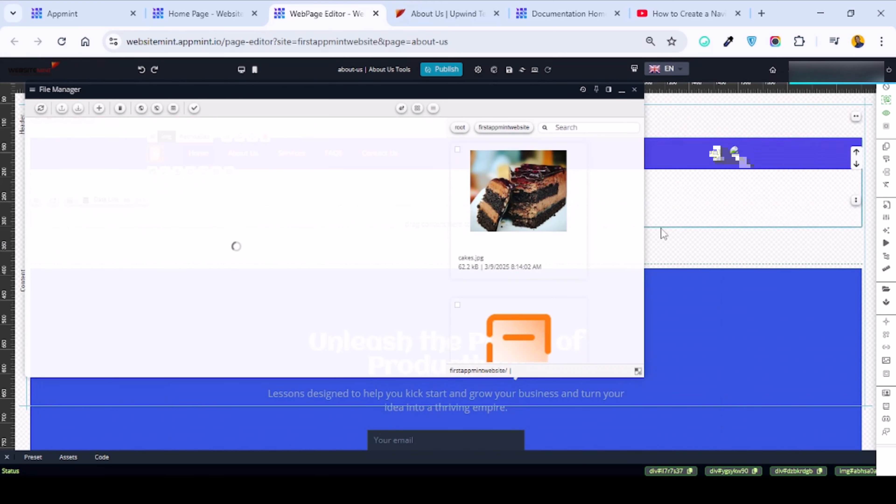
click(634, 90)
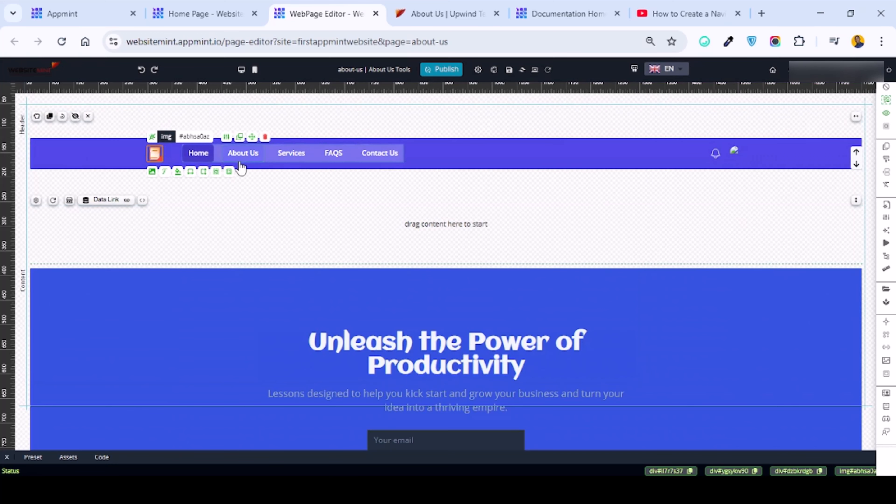
- Open the asset selector and show its icon assets
click(887, 303)
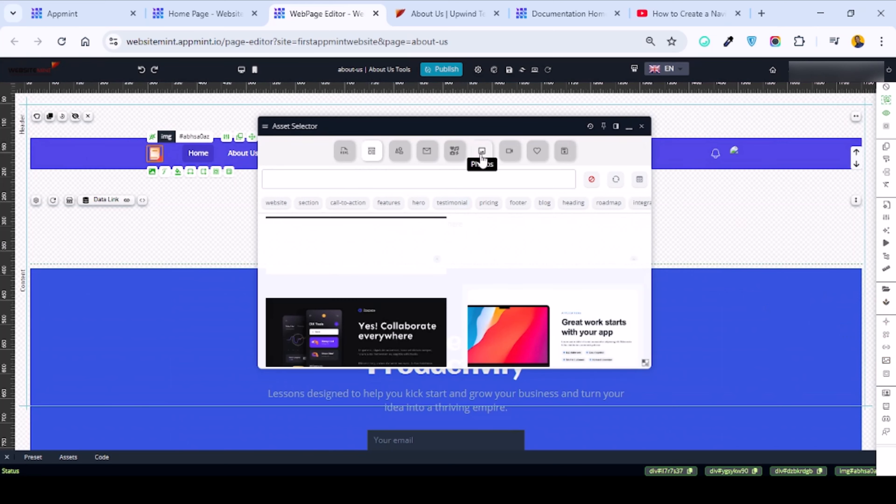
click(451, 153)
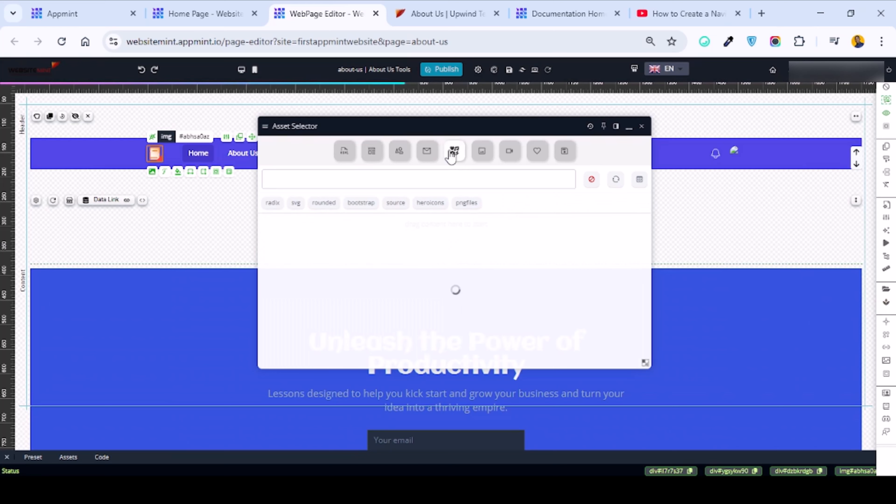